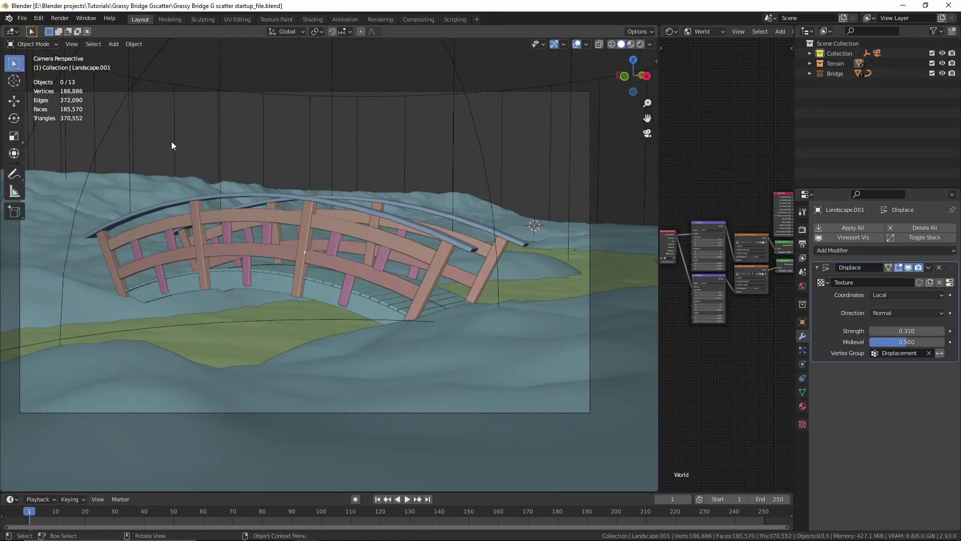
Search the add-on preferences for "gs" and examine the details of the GScatter by Graswald add-on.
{"action": "left_click", "coordinate": [39, 19]}
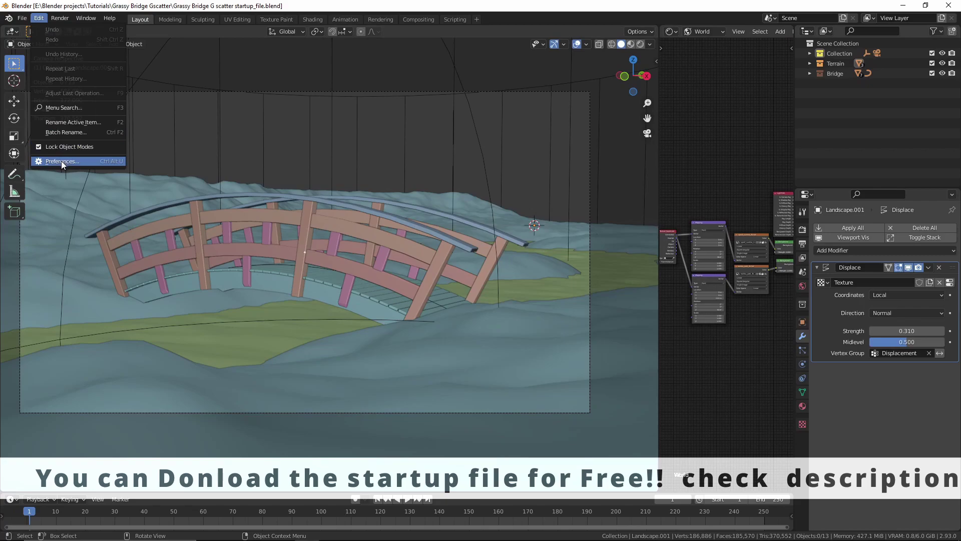
{"action": "left_click", "coordinate": [61, 161]}
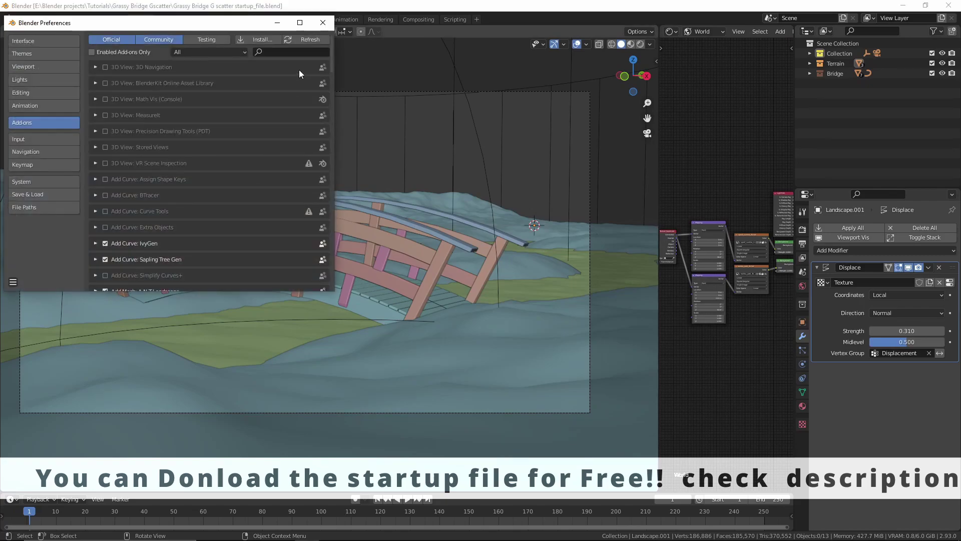
{"action": "left_click", "coordinate": [269, 53]}
{"action": "type", "text": "gs"}
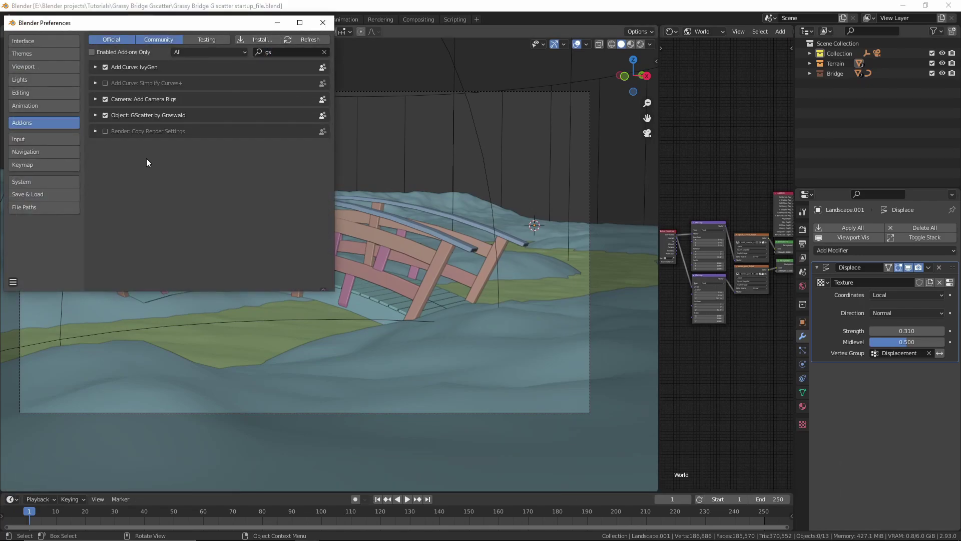
{"action": "left_click", "coordinate": [96, 114]}
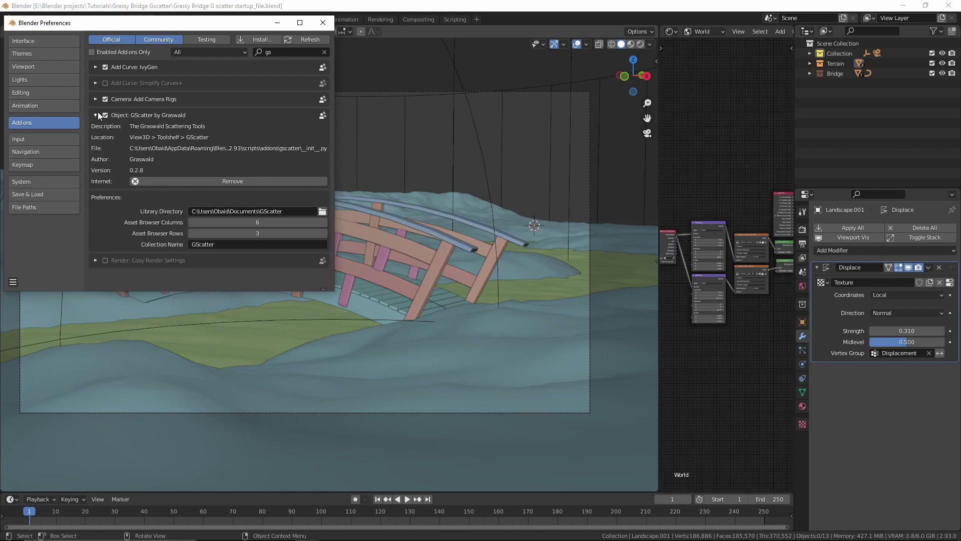
{"action": "left_click", "coordinate": [321, 22]}
Open the GScatter tools in the 3D viewport and assign Landscape.001 as the scatter surface.
{"action": "key", "text": "n"}
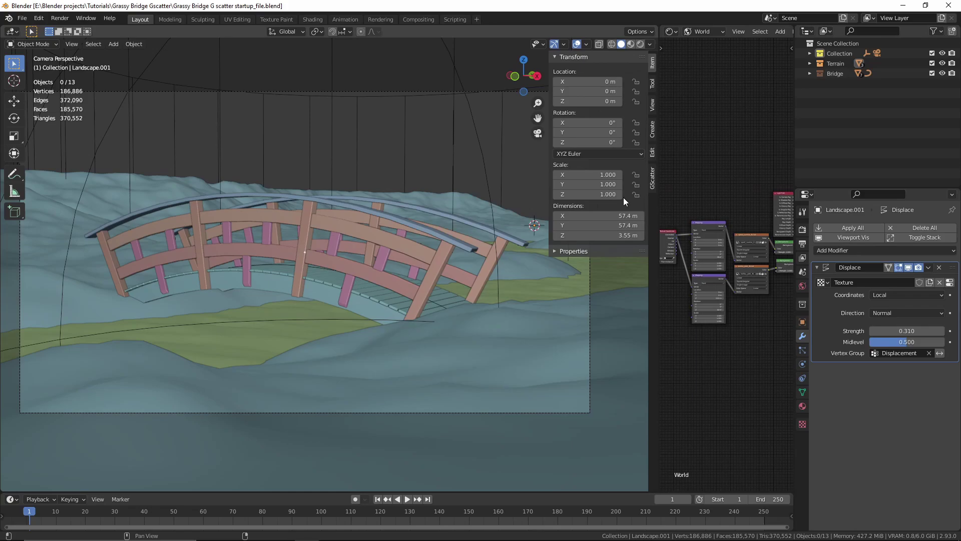
{"action": "left_click", "coordinate": [653, 180]}
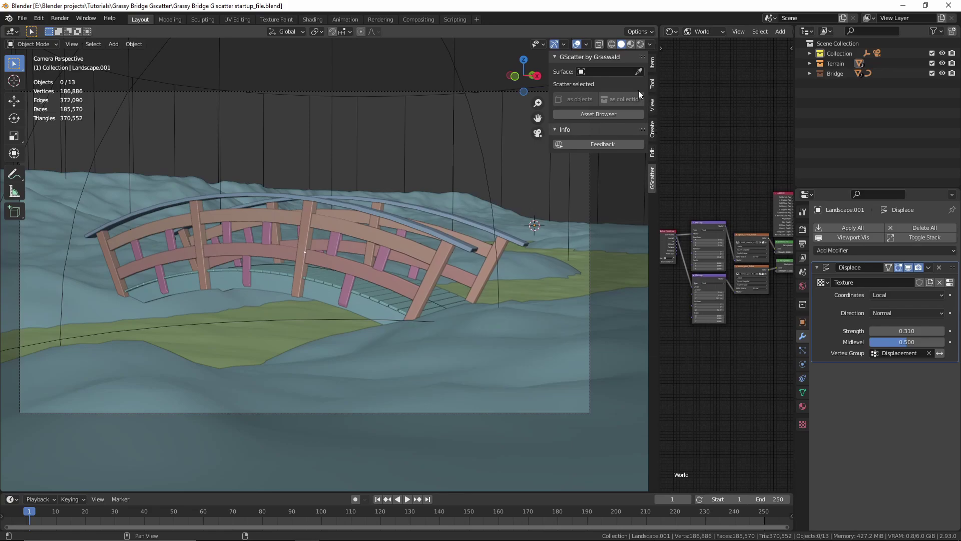
{"action": "left_click", "coordinate": [639, 72]}
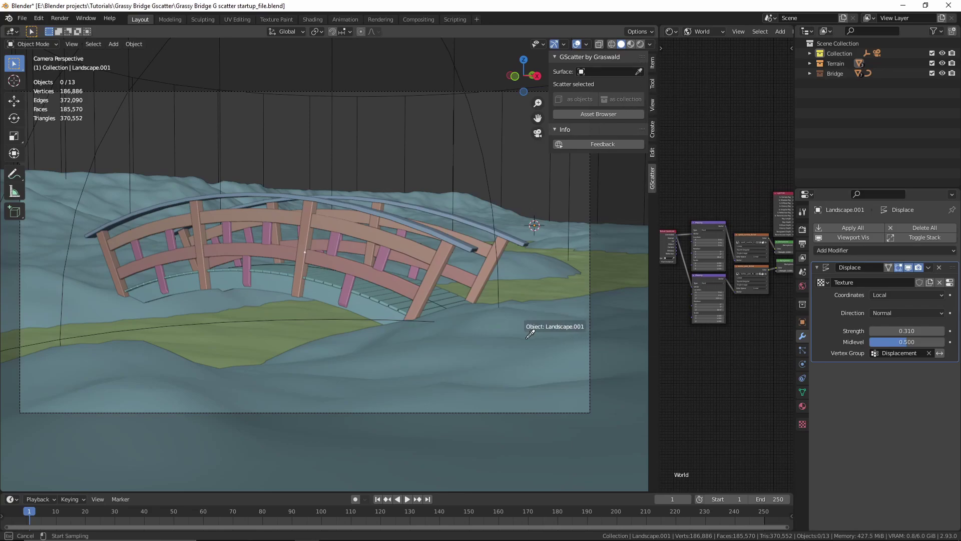
{"action": "left_click", "coordinate": [529, 333]}
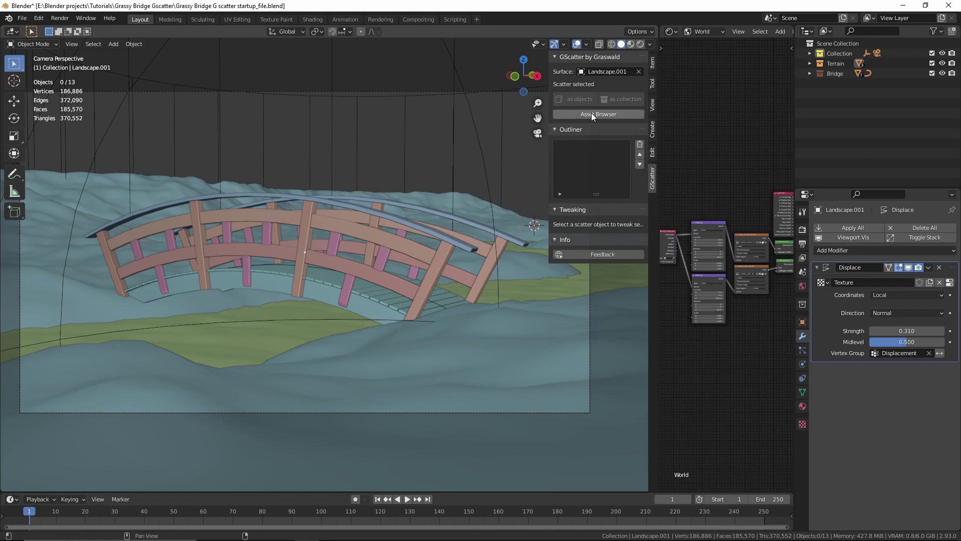
Scatter Creeping Bentgrass Small from the asset library on the landscape, with grow type Clump, level of detail Low and material quality Medium.
{"action": "left_click", "coordinate": [578, 115]}
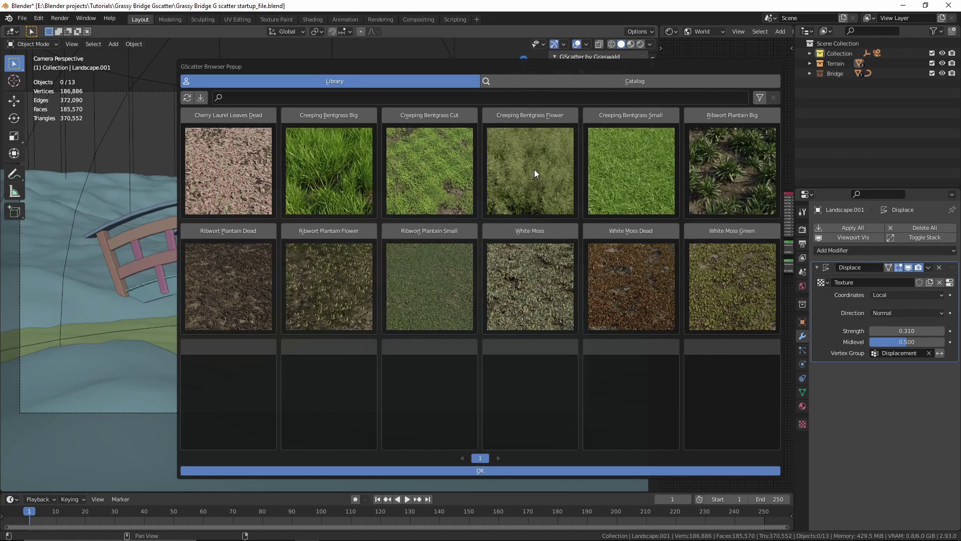
{"action": "left_click", "coordinate": [629, 116]}
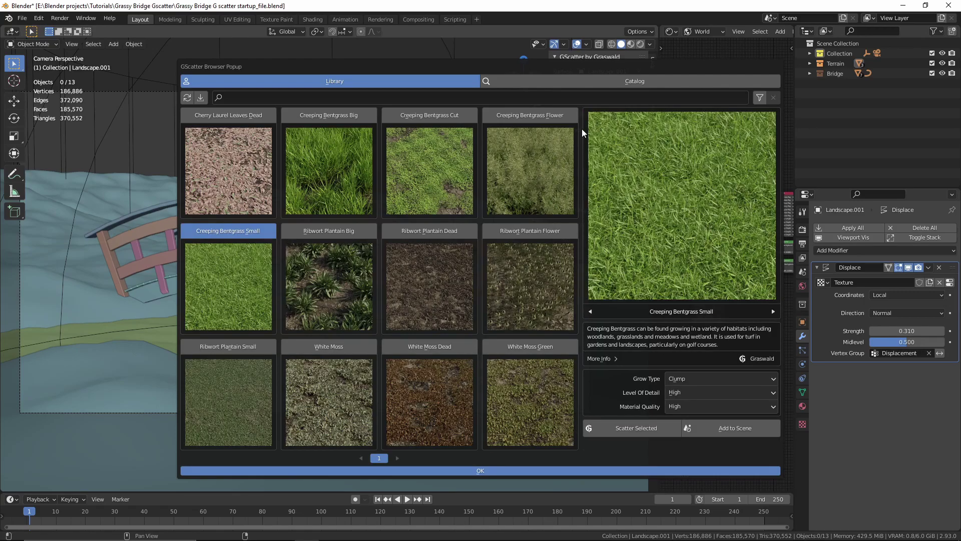
{"action": "left_click", "coordinate": [680, 383]}
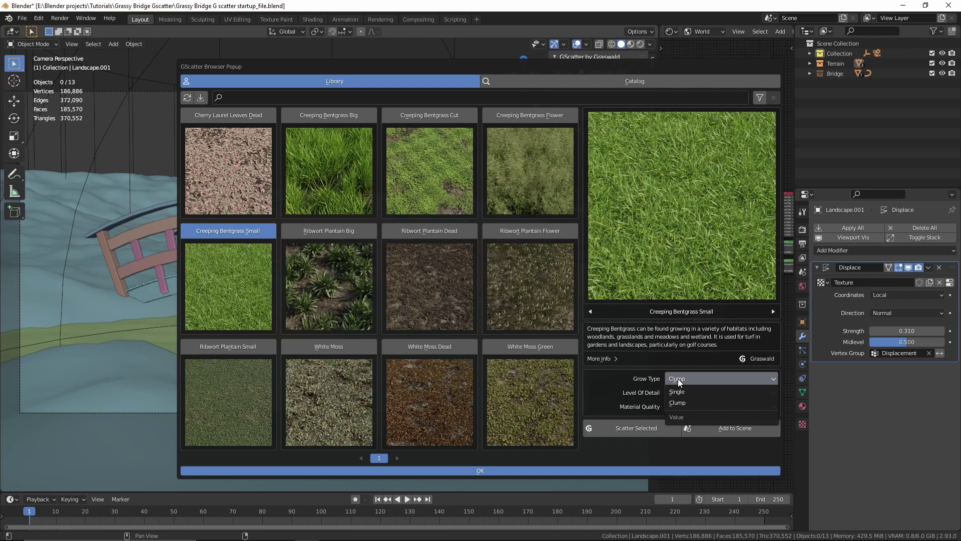
{"action": "left_click", "coordinate": [679, 383]}
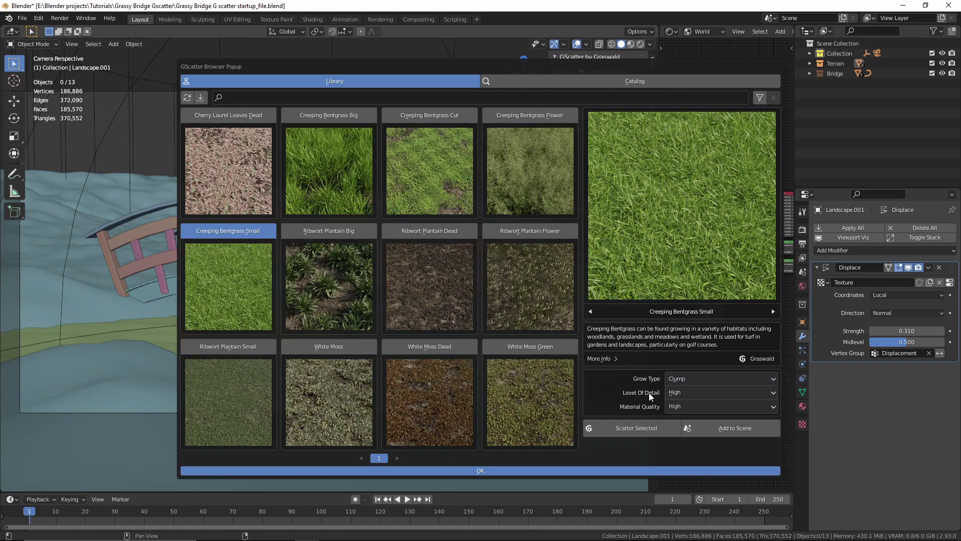
{"action": "left_click", "coordinate": [669, 394]}
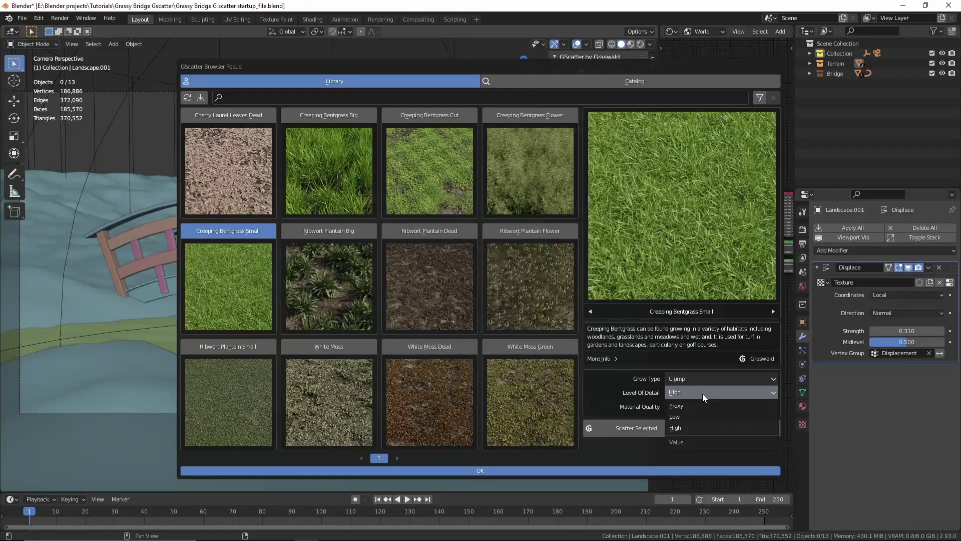
{"action": "left_click", "coordinate": [683, 417]}
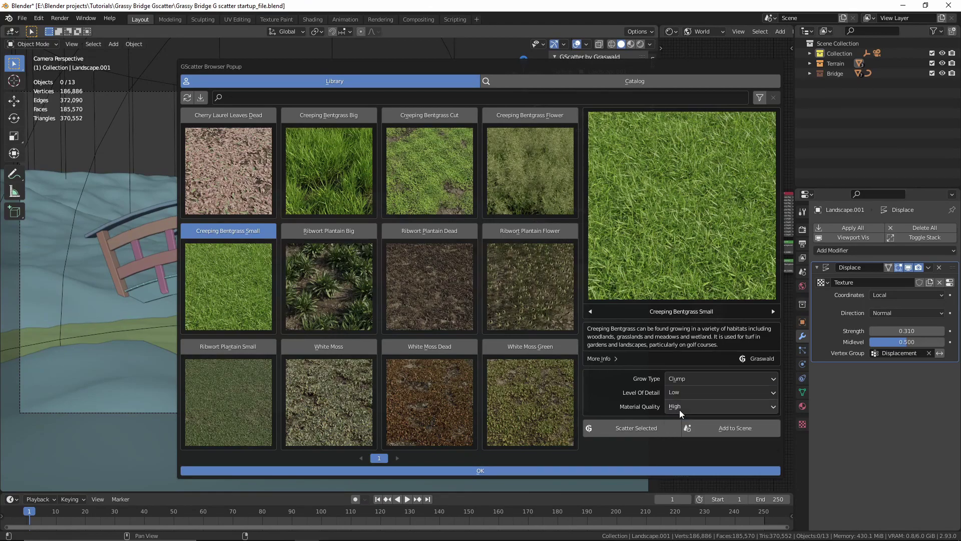
{"action": "left_click", "coordinate": [680, 410]}
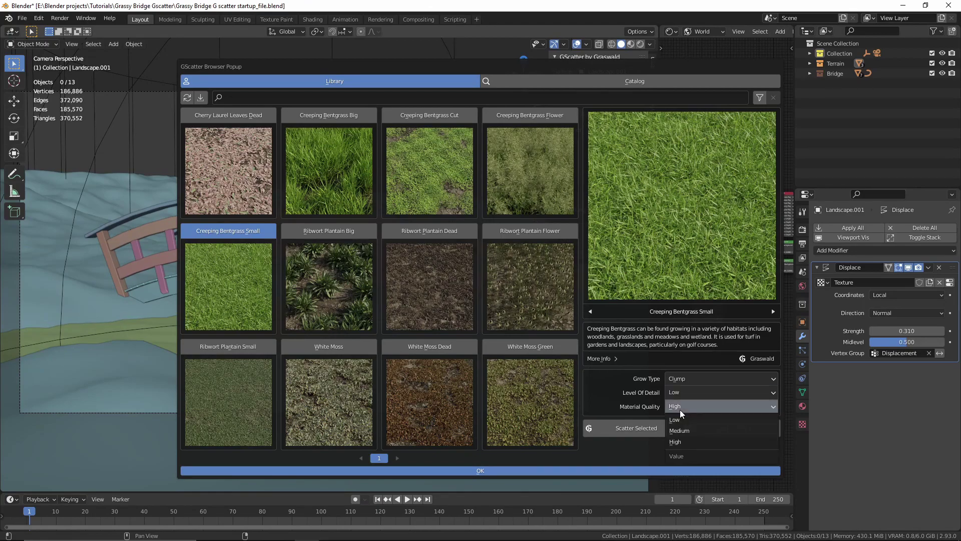
{"action": "left_click", "coordinate": [687, 430]}
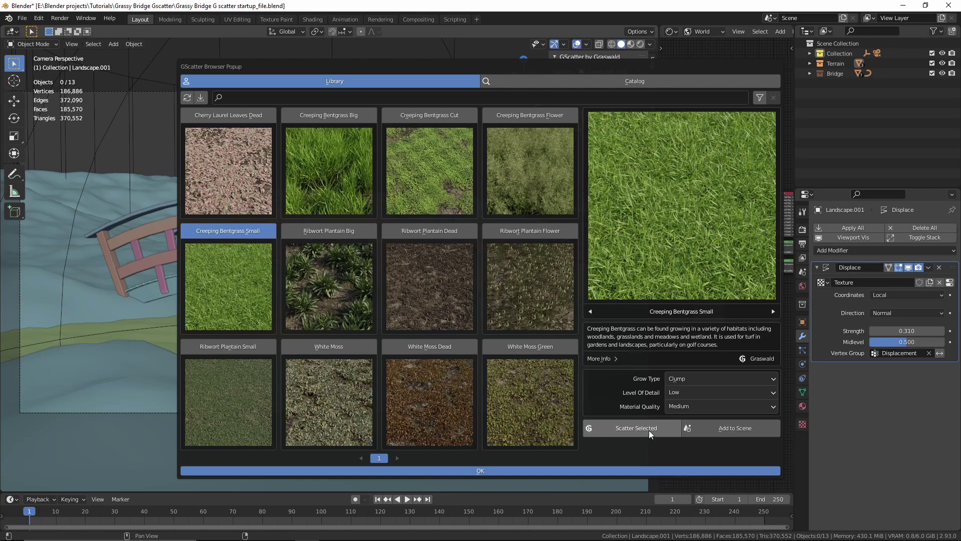
{"action": "left_click", "coordinate": [633, 429]}
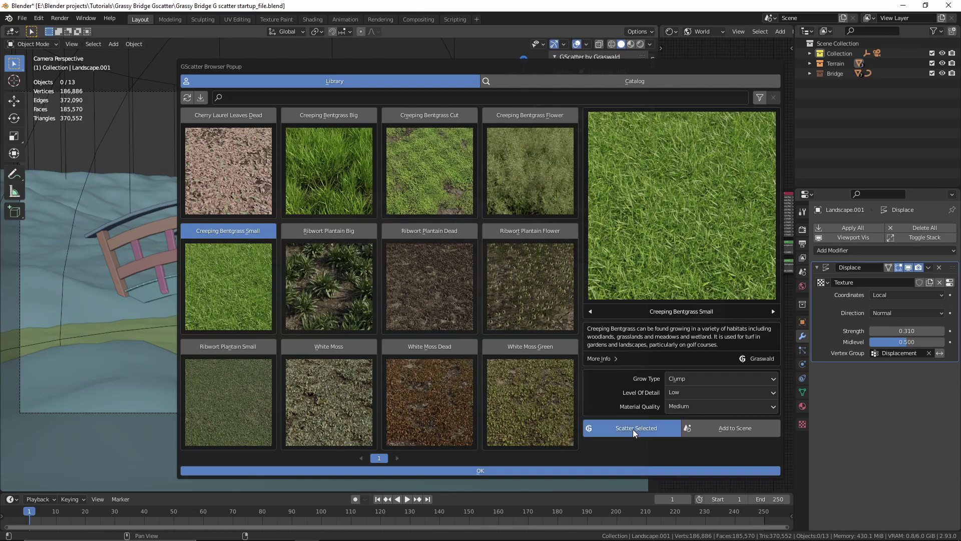
{"action": "left_click", "coordinate": [482, 471]}
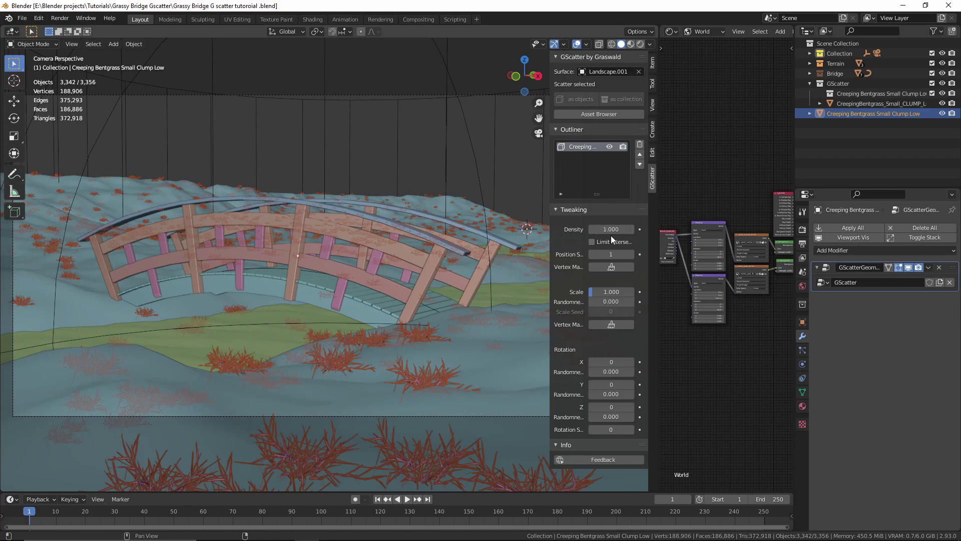
Set the scattered bentgrass density to 9.1 and widen the sidebar to make its setting names readable.
{"action": "left_click_drag", "start_coordinate": [611, 235], "coordinate": [696, 229]}
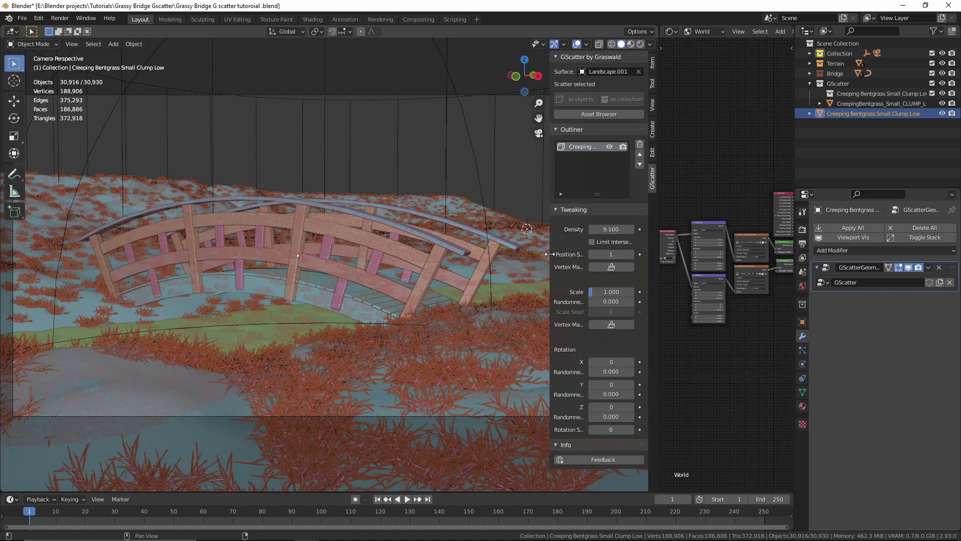
{"action": "left_click_drag", "start_coordinate": [550, 254], "coordinate": [528, 259]}
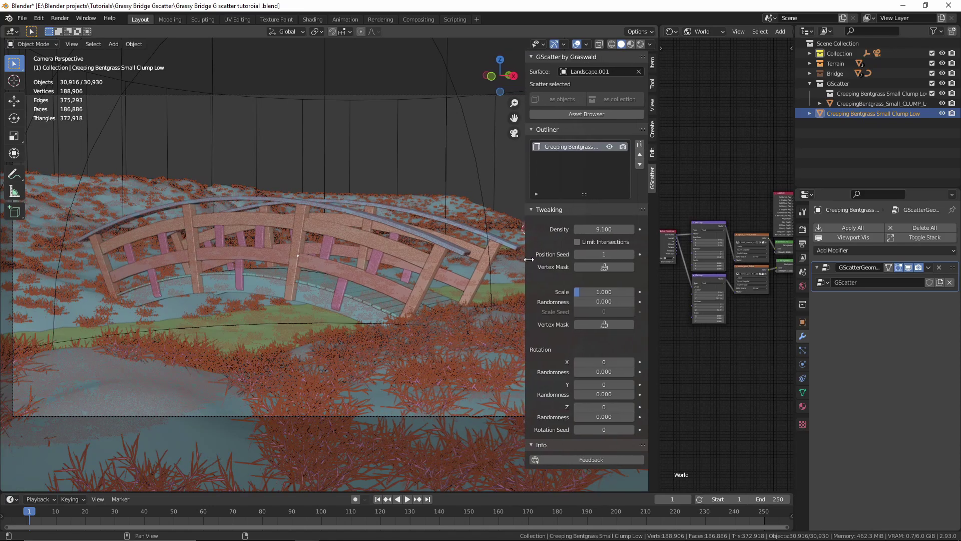
Try limiting intersections of the bentgrass with the minimum distance reduced to 0 m, and switch the limit off again.
{"action": "left_click", "coordinate": [579, 245]}
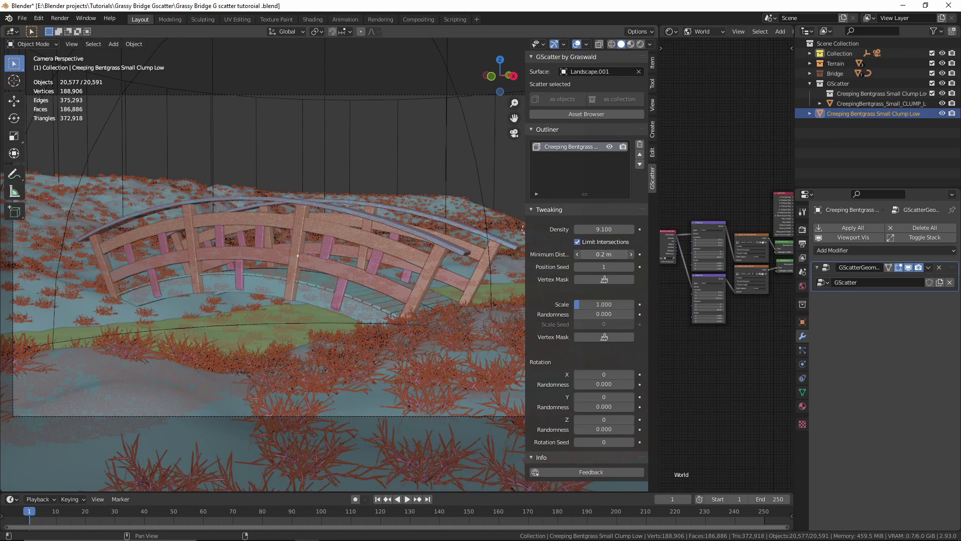
{"action": "left_click_drag", "start_coordinate": [604, 254], "coordinate": [555, 258]}
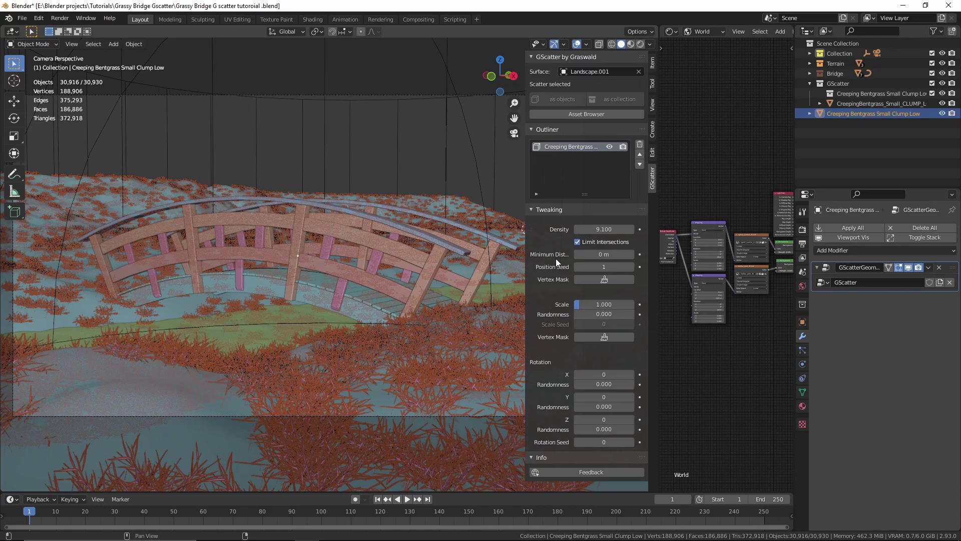
{"action": "left_click", "coordinate": [573, 243]}
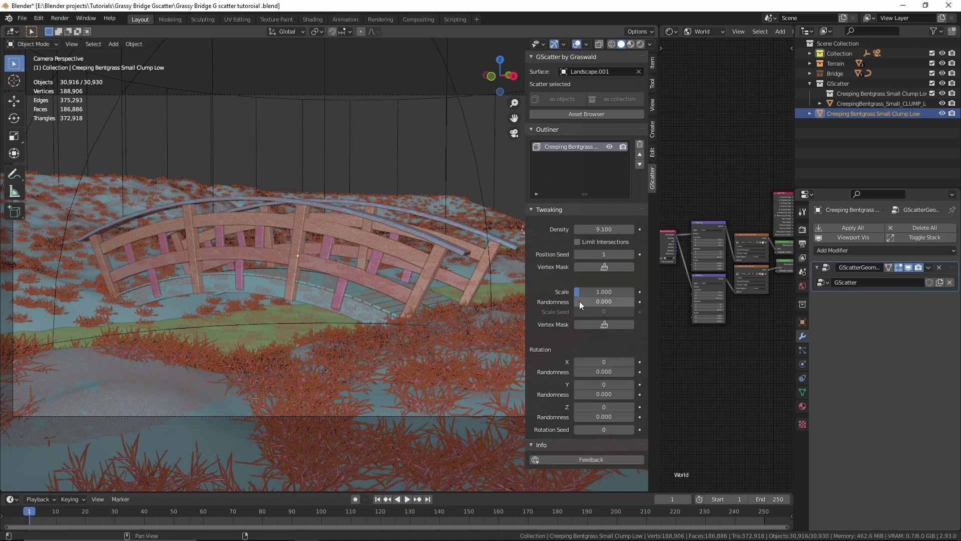
Set the bentgrass scale randomness to 0.492, and try scale seed 1 before returning it to 0.
{"action": "left_click_drag", "start_coordinate": [578, 302], "coordinate": [602, 302]}
{"action": "key", "text": "ctrl+z"}
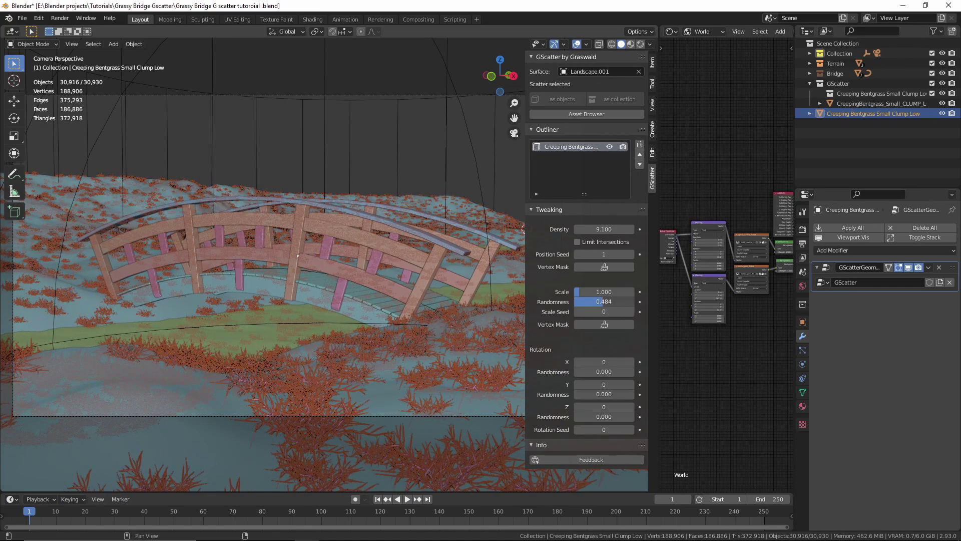
{"action": "left_click", "coordinate": [630, 312]}
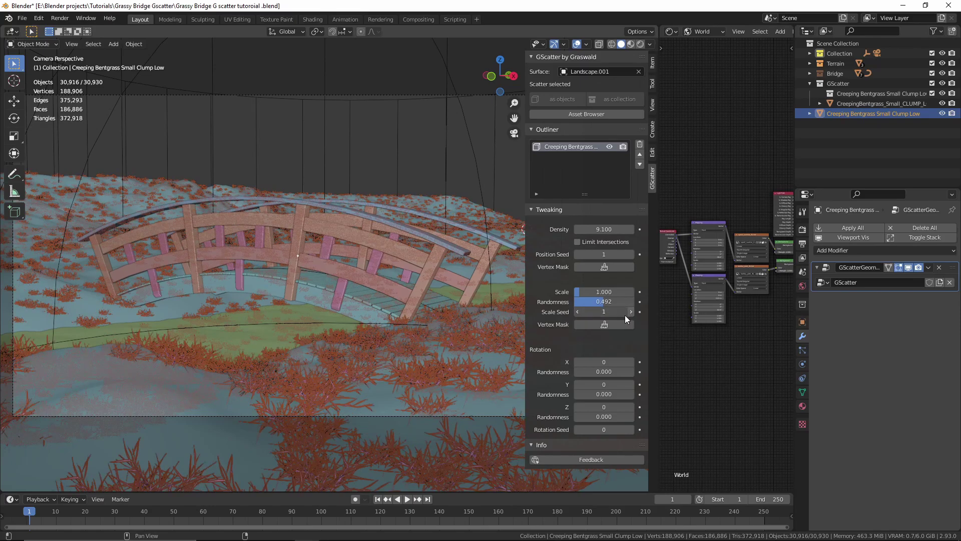
{"action": "left_click", "coordinate": [577, 312]}
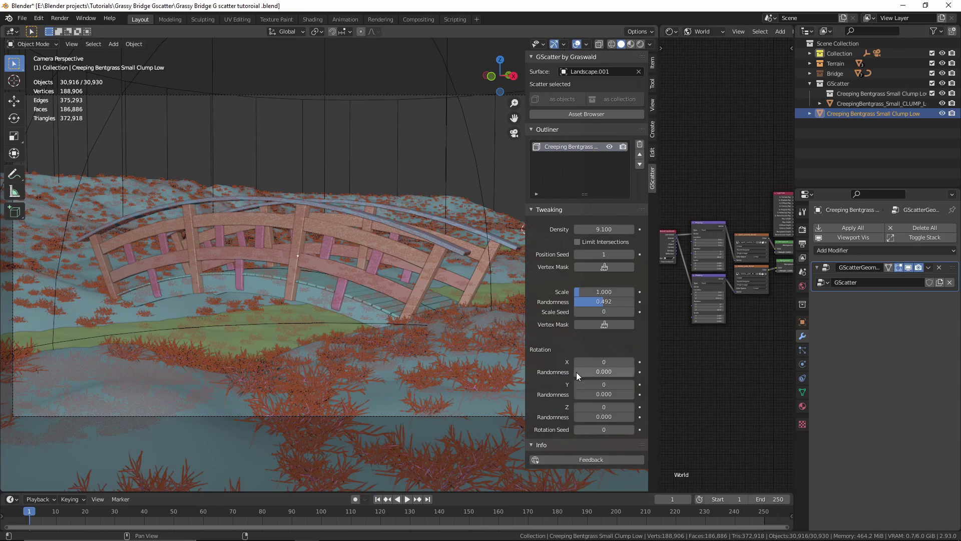
Set the bentgrass rotation randomness to X 0.074, Y 0.066 and Z 1.000, Z rotation to 212 and rotation seed to 2, and save a new incremental file version.
{"action": "mouse_move", "coordinate": [576, 371]}
{"action": "left_mouse_down"}
{"action": "mouse_move", "coordinate": [582, 395]}
{"action": "mouse_move", "coordinate": [578, 371]}
{"action": "left_mouse_up"}
{"action": "left_click_drag", "start_coordinate": [576, 411], "coordinate": [634, 410]}
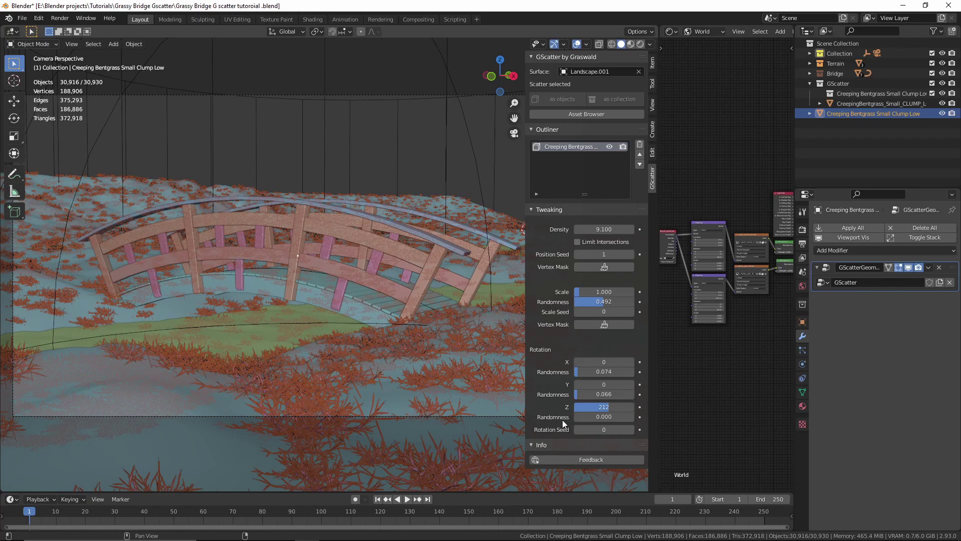
{"action": "left_click_drag", "start_coordinate": [575, 416], "coordinate": [634, 416]}
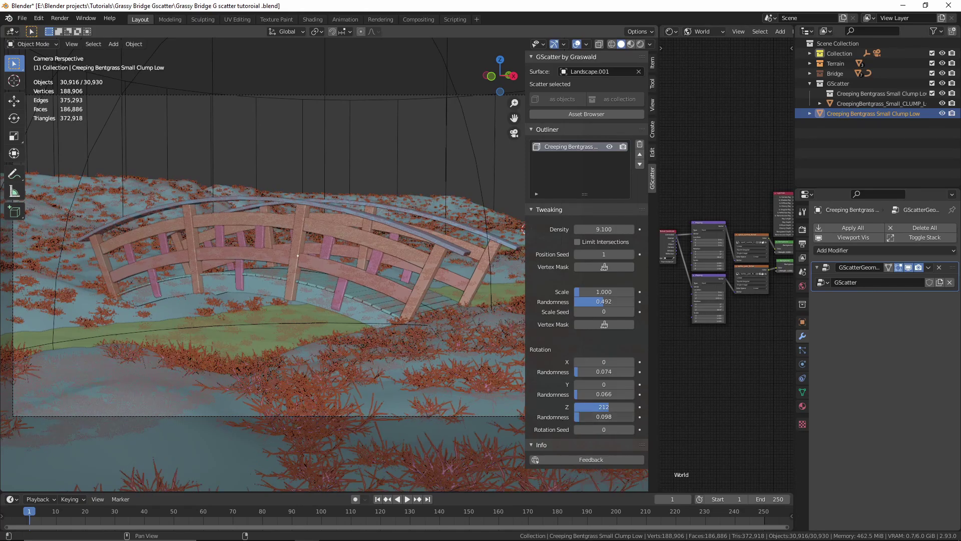
{"action": "left_click", "coordinate": [630, 430]}
{"action": "left_click", "coordinate": [630, 429]}
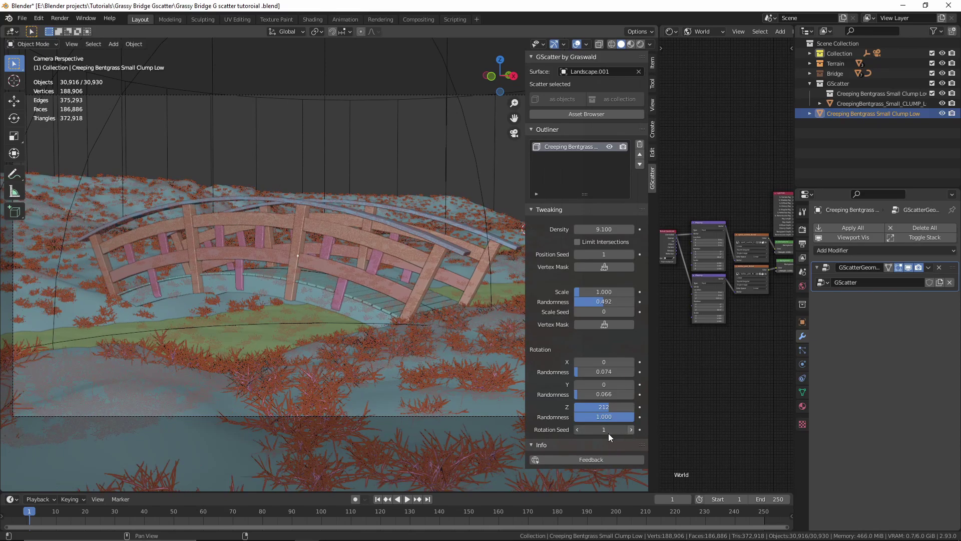
{"action": "key", "text": "ctrl+alt+s"}
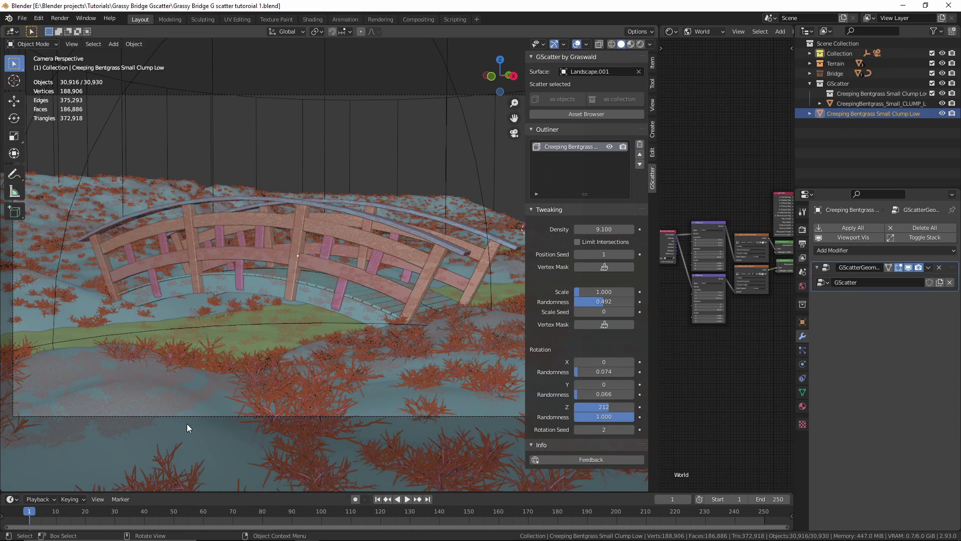
Try moving the landscape and changing its Displace modifier strength, reverting both changes.
{"action": "left_click", "coordinate": [175, 399]}
{"action": "key", "text": "g"}
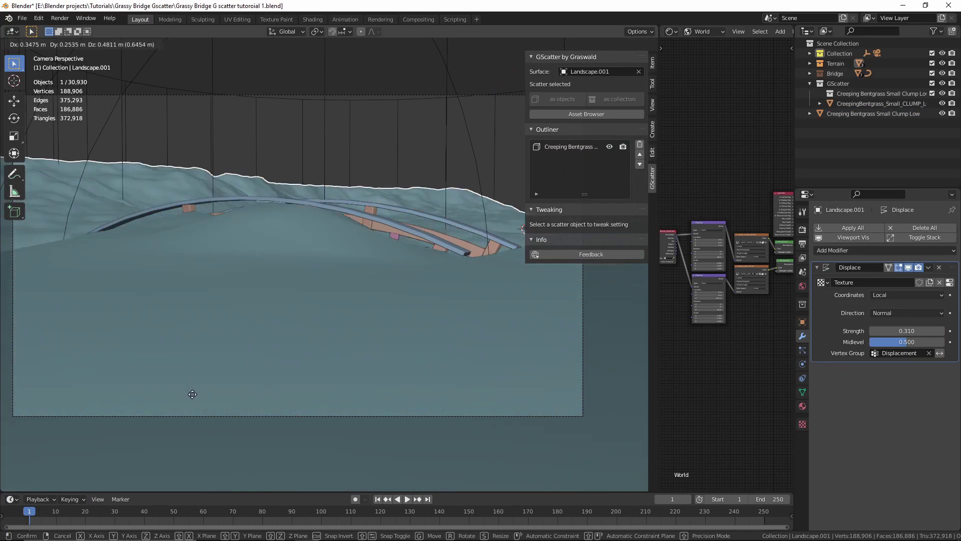
{"action": "left_click", "coordinate": [231, 386]}
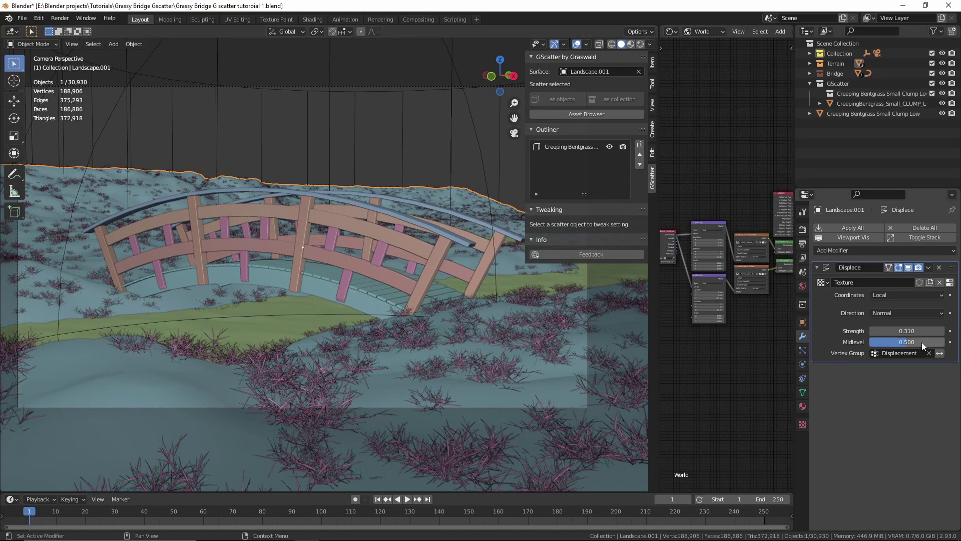
{"action": "left_click_drag", "start_coordinate": [900, 331], "coordinate": [946, 331]}
{"action": "key", "text": "ctrl+z"}
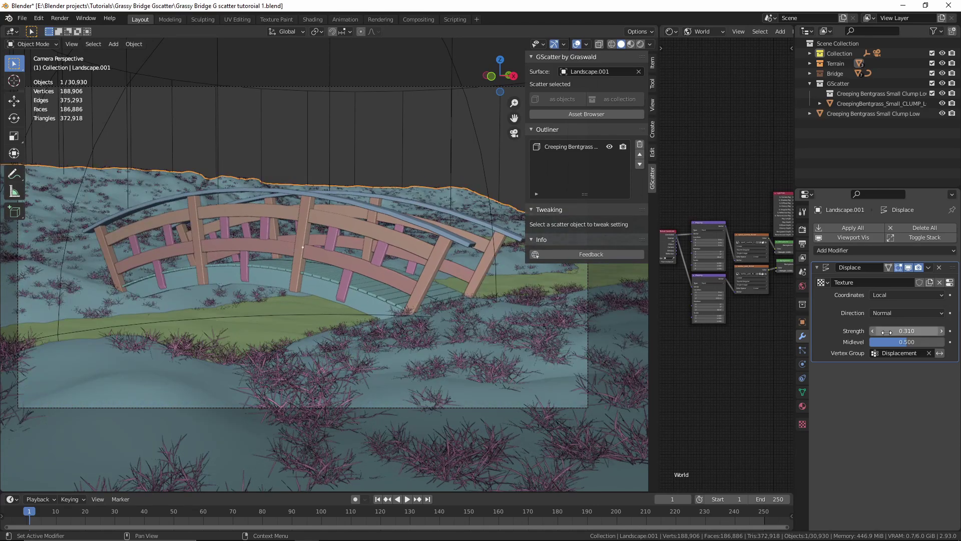
Select the scattered bentgrass and switch the node editor beside the viewport to the Geometry Node Editor.
{"action": "left_click", "coordinate": [265, 373]}
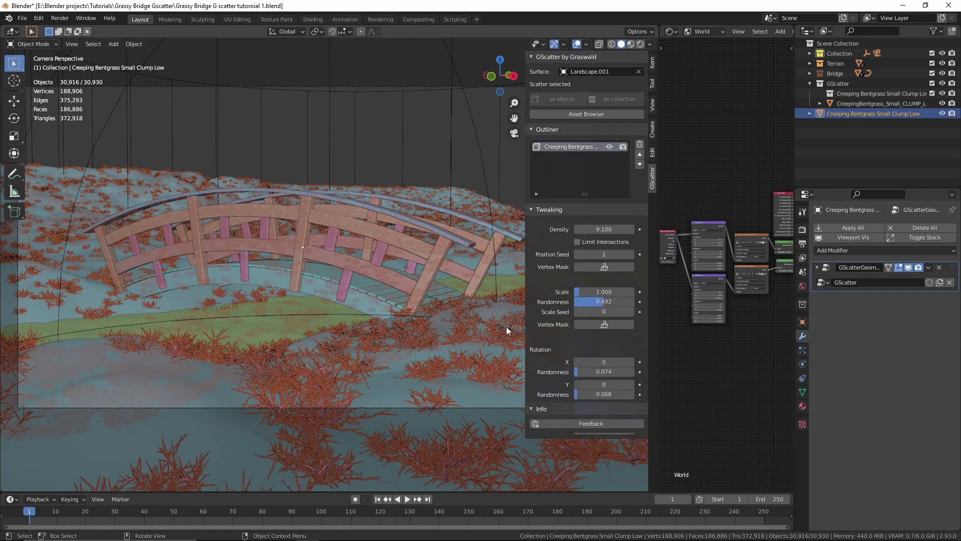
{"action": "left_click", "coordinate": [670, 31]}
{"action": "left_click", "coordinate": [362, 114]}
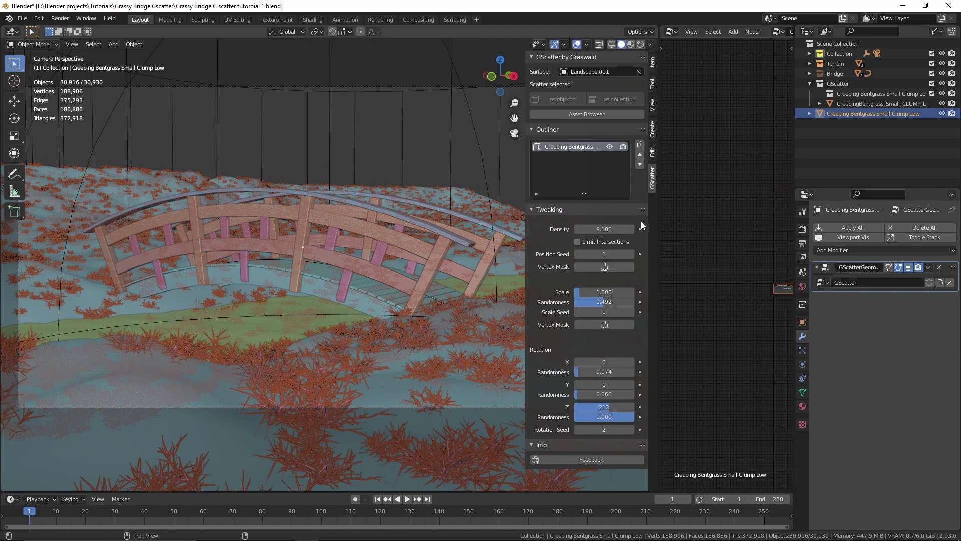
Add an Object Info node for Landscape.001 to the bentgrass node tree, placing it below the Group Input node.
{"action": "left_click_drag", "start_coordinate": [652, 253], "coordinate": [610, 252]}
{"action": "scroll", "coordinate": [766, 301], "scroll_direction": "up", "scroll_amount": 8}
{"action": "middle_click_drag", "start_coordinate": [766, 301], "coordinate": [696, 282]}
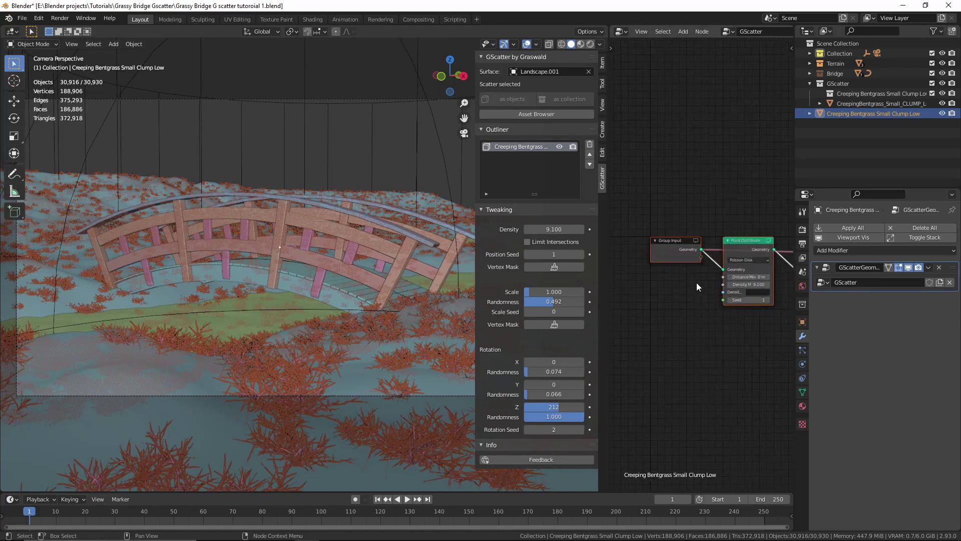
{"action": "scroll", "coordinate": [693, 284], "scroll_direction": "up", "scroll_amount": 5}
{"action": "left_click", "coordinate": [810, 64]}
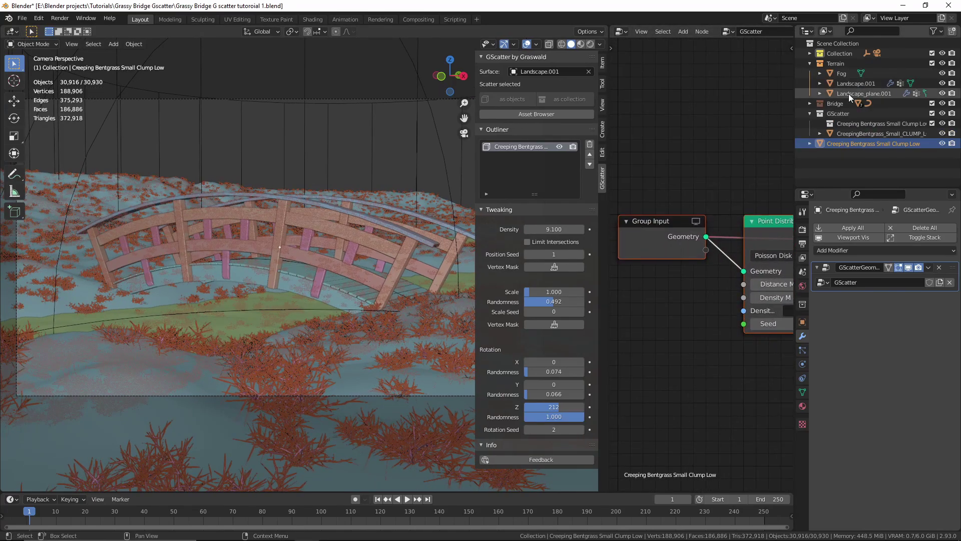
{"action": "left_click_drag", "start_coordinate": [846, 85], "coordinate": [655, 300]}
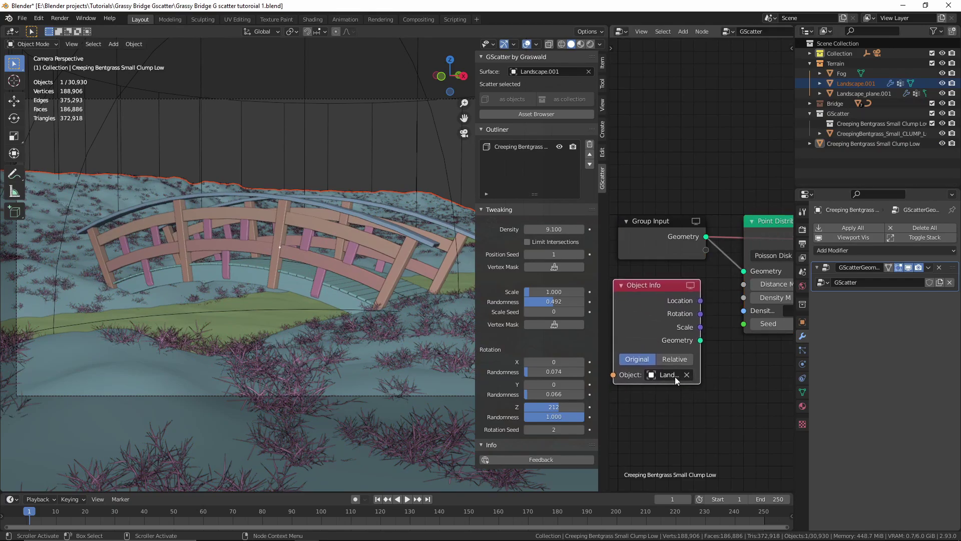
Connect the Object Info node's Geometry output to the Geometry input of Point Distribute, replacing the Group Input link.
{"action": "middle_click_drag", "start_coordinate": [704, 343], "coordinate": [700, 341]}
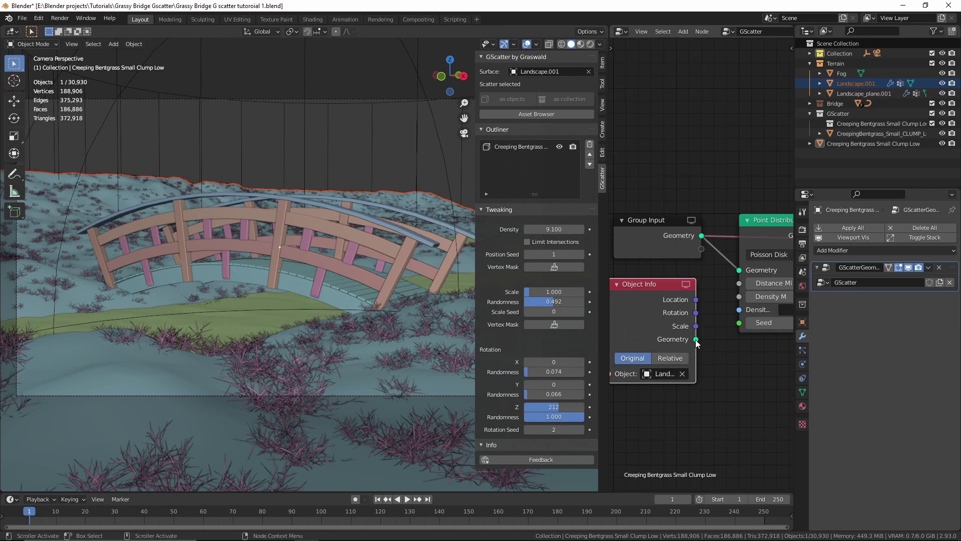
{"action": "scroll", "coordinate": [697, 342], "scroll_direction": "down", "scroll_amount": 2}
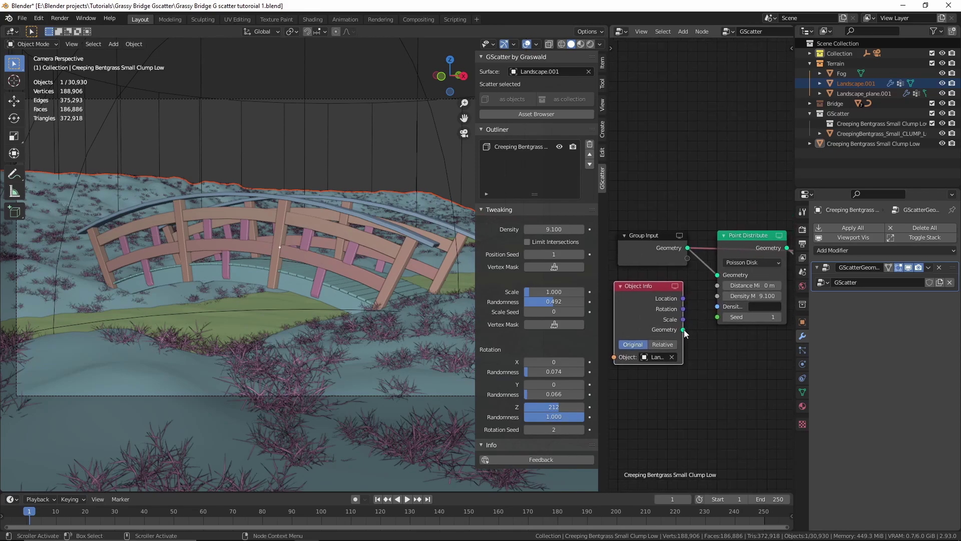
{"action": "left_click_drag", "start_coordinate": [683, 329], "coordinate": [717, 275]}
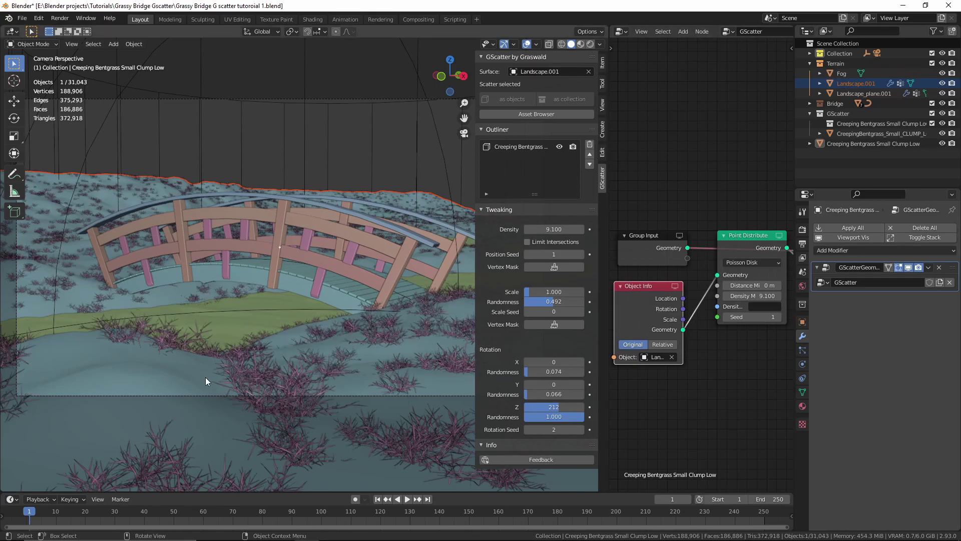
Try moving the landscape to test how the scattered bentgrass follows it, and cancel the move.
{"action": "left_click", "coordinate": [205, 376]}
{"action": "key", "text": "g"}
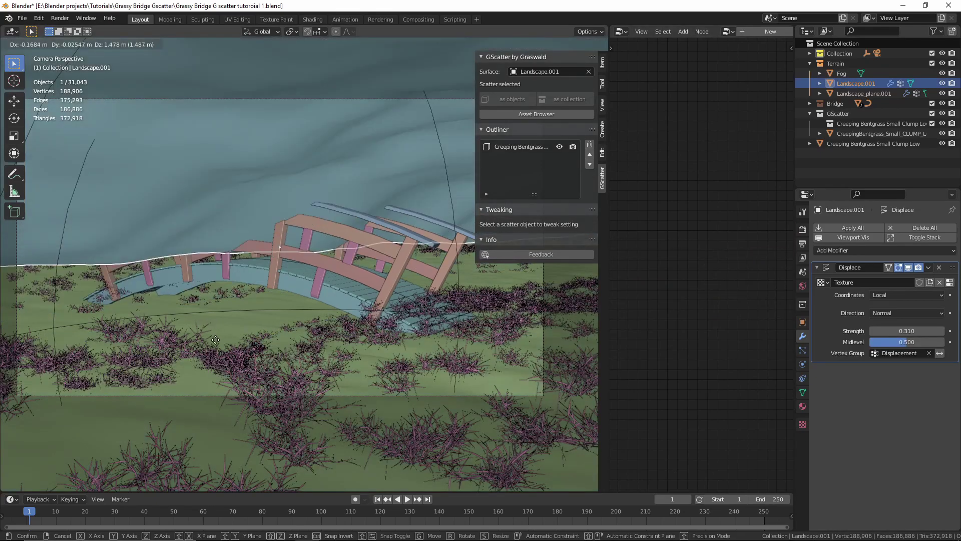
{"action": "right_click", "coordinate": [224, 353]}
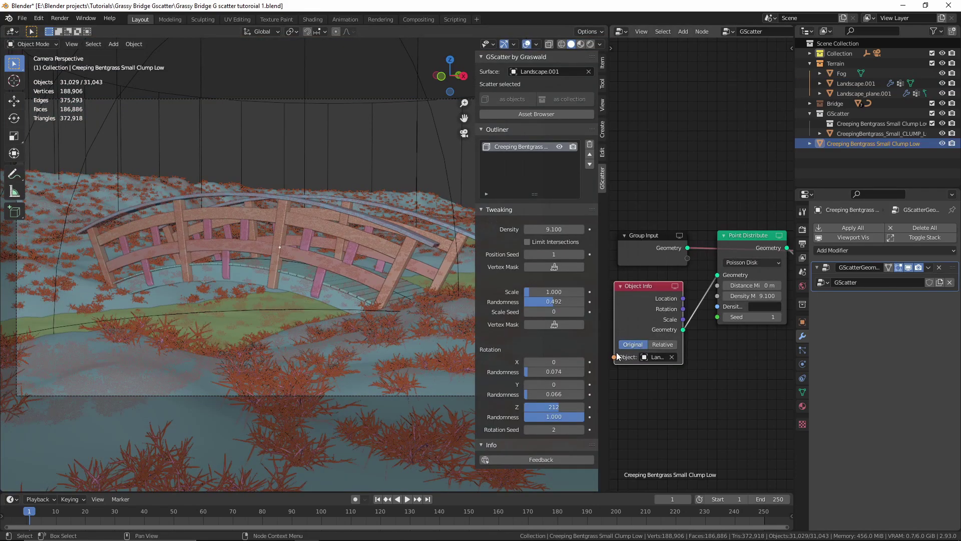
With the scattered bentgrass selected, set the landscape's Object Info node to Relative.
{"action": "scroll", "coordinate": [635, 347], "scroll_direction": "up", "scroll_amount": 3}
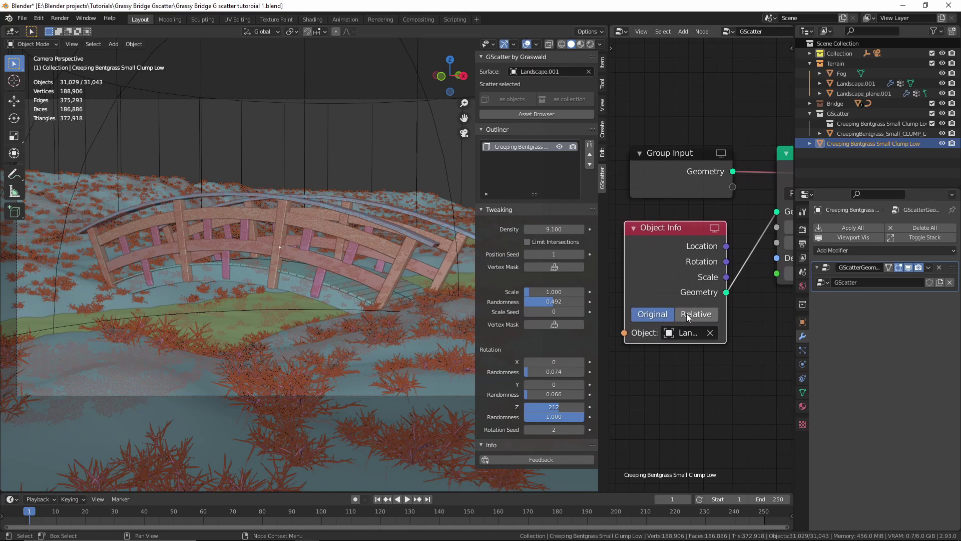
{"action": "left_click", "coordinate": [686, 315]}
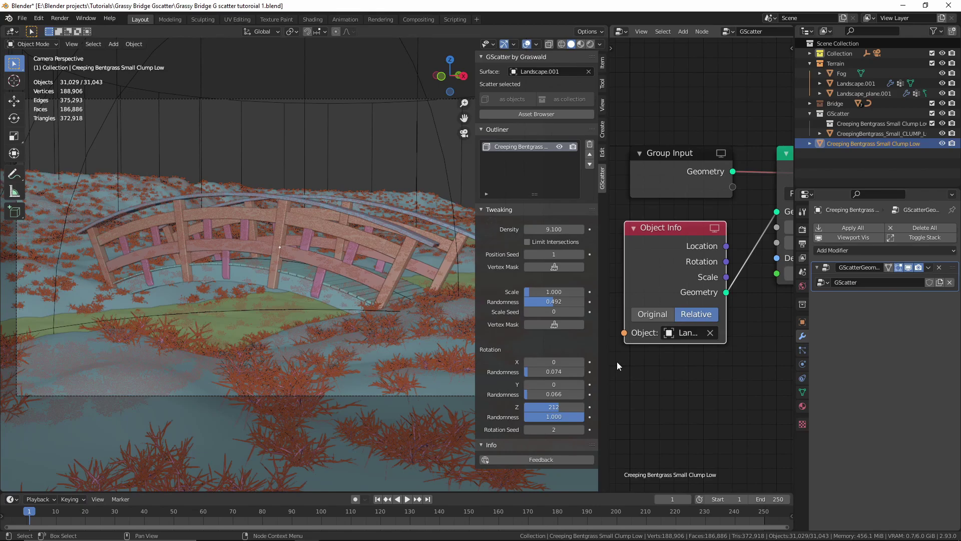
Try moving the landscape again and changing its Displace strength, restoring both to their previous state.
{"action": "left_click", "coordinate": [172, 370]}
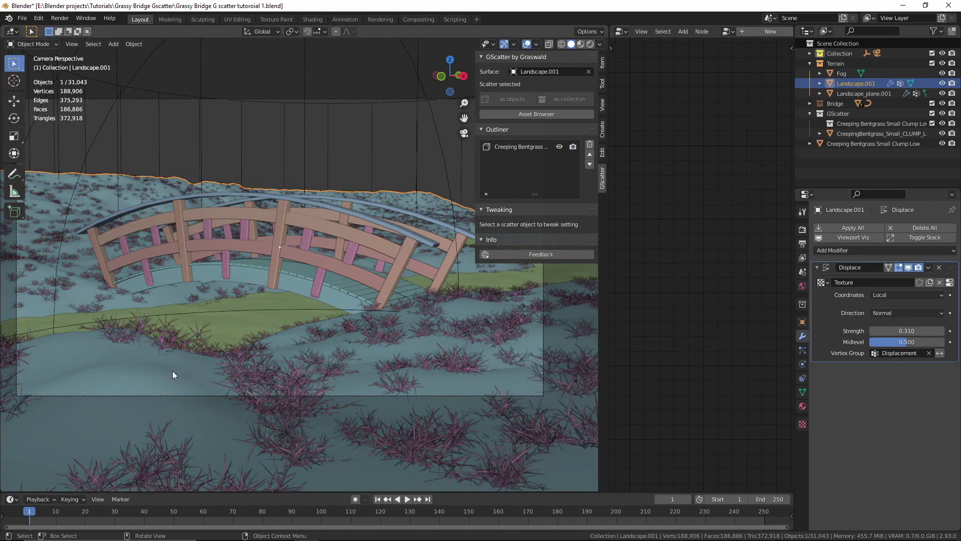
{"action": "key", "text": "g"}
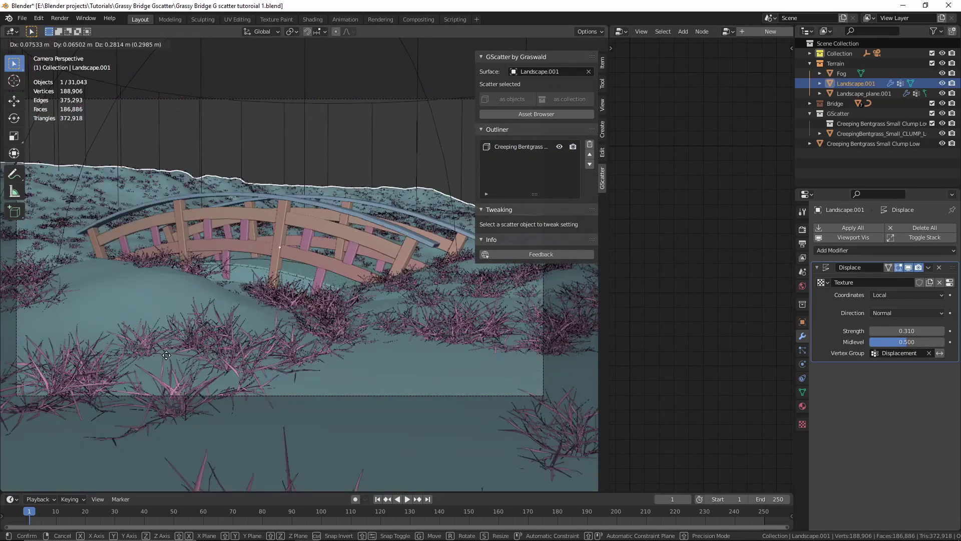
{"action": "key", "text": "Escape"}
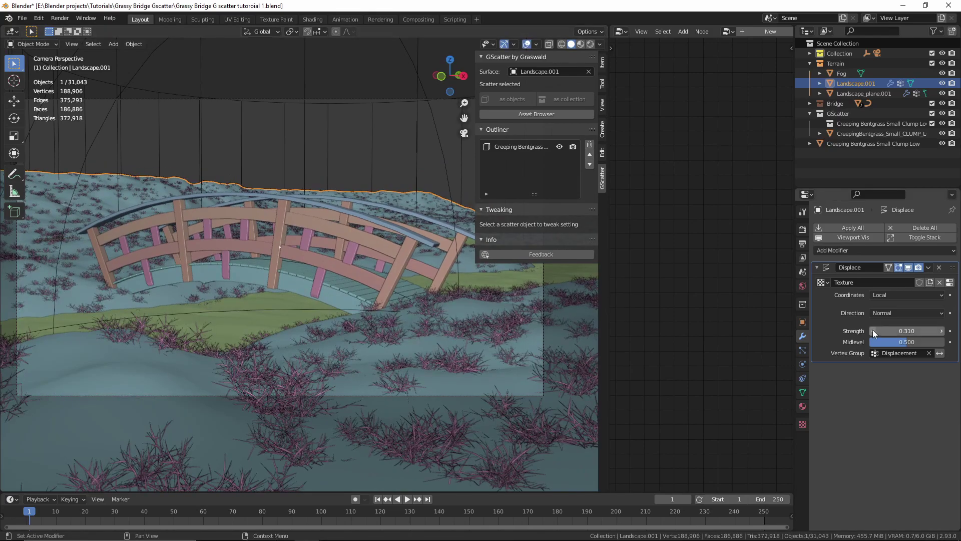
{"action": "mouse_move", "coordinate": [906, 330]}
{"action": "left_mouse_down"}
{"action": "mouse_move", "coordinate": [941, 331]}
{"action": "mouse_move", "coordinate": [906, 331]}
{"action": "left_mouse_up"}
Save the current Blender file under its existing name.
{"action": "key", "text": "ctrl+s"}
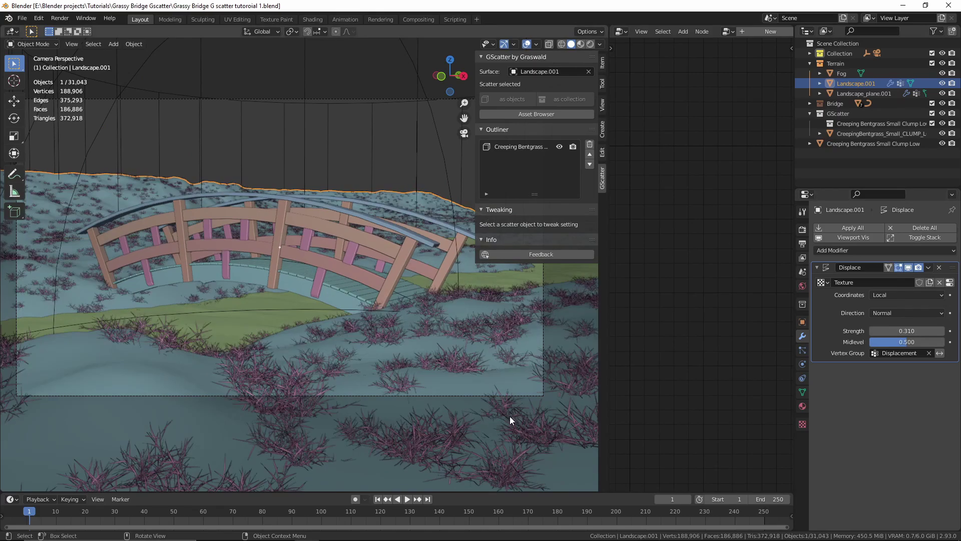
{"action": "scroll", "coordinate": [400, 386], "scroll_direction": "down", "scroll_amount": 3}
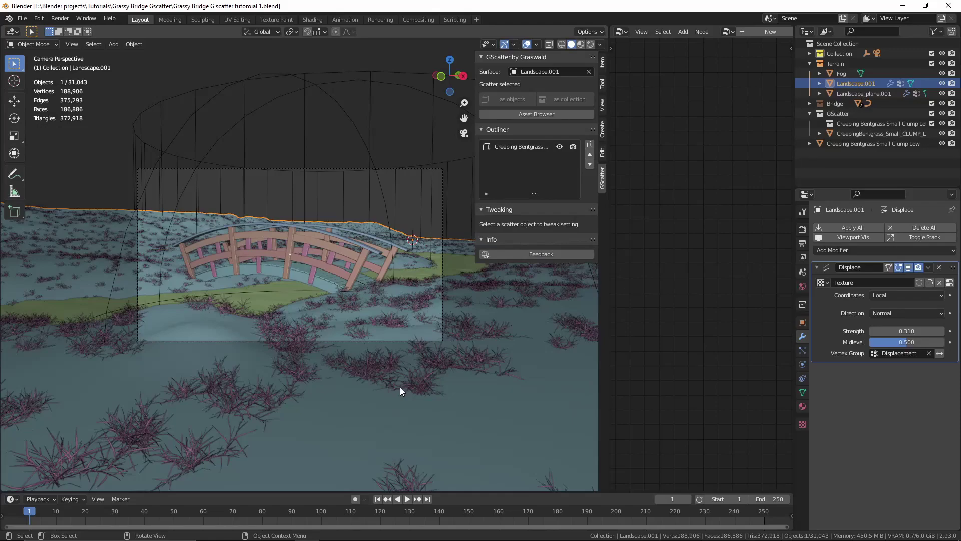
{"action": "scroll", "coordinate": [401, 387], "scroll_direction": "up", "scroll_amount": 3}
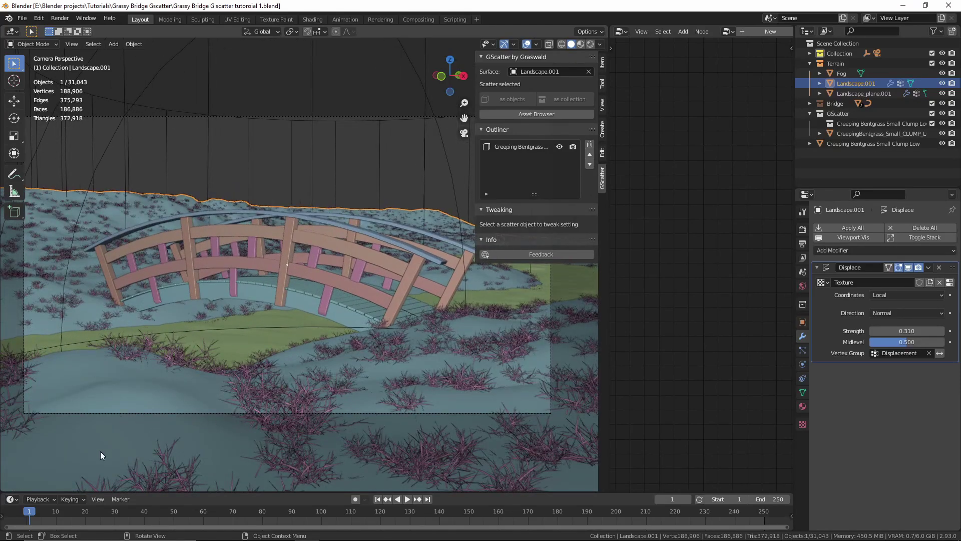
Enable the bentgrass's density vertex mask and weight-paint small grass patches on the ground in front of the bridge.
{"action": "left_click", "coordinate": [276, 383]}
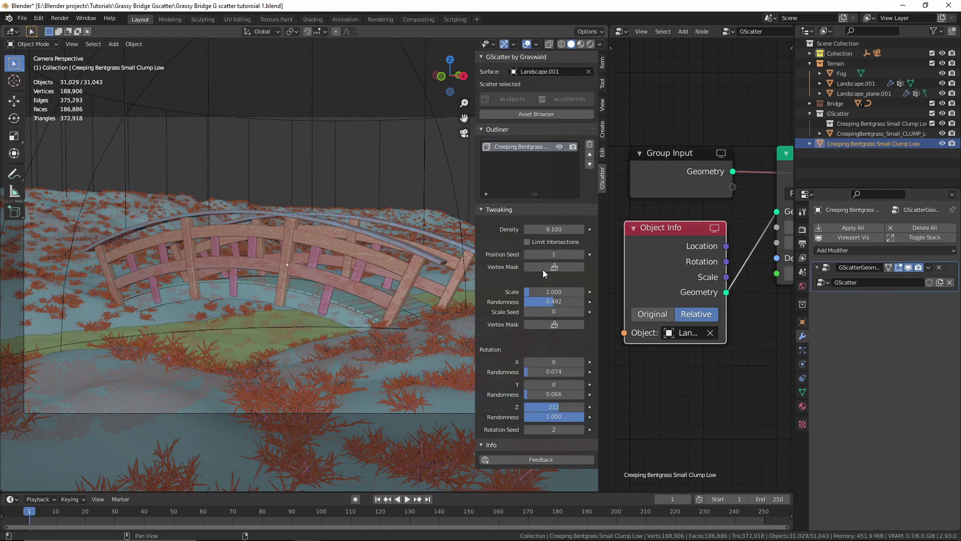
{"action": "left_click", "coordinate": [553, 268]}
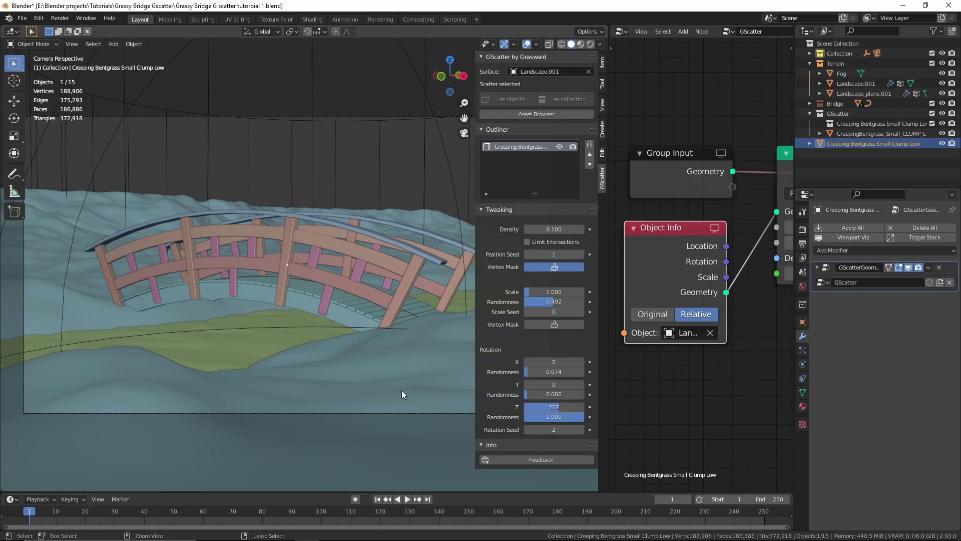
{"action": "key", "text": "ctrl+Tab"}
{"action": "left_click", "coordinate": [302, 315]}
{"action": "right_click", "coordinate": [161, 290]}
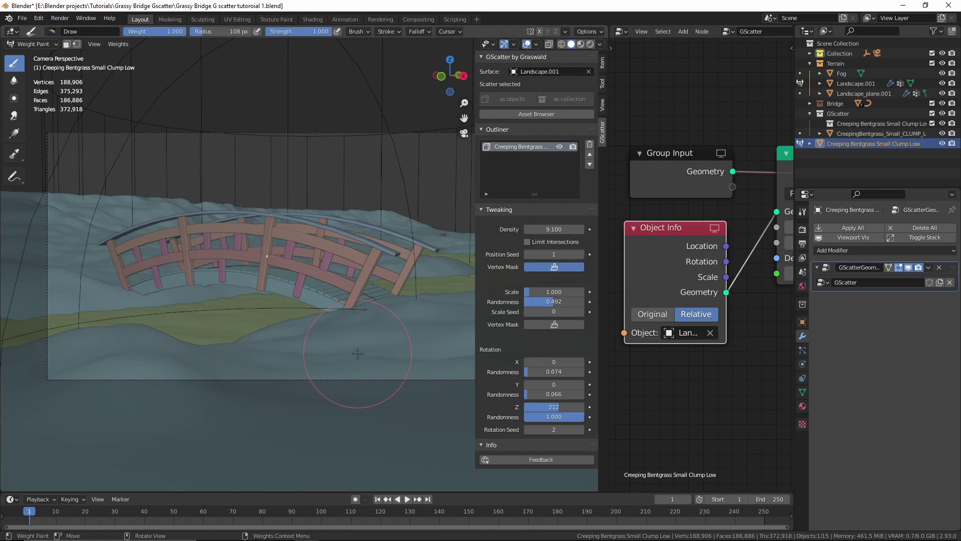
{"action": "mouse_move", "coordinate": [376, 333]}
{"action": "left_mouse_down"}
{"action": "mouse_move", "coordinate": [270, 363]}
{"action": "mouse_move", "coordinate": [378, 357]}
{"action": "left_mouse_up"}
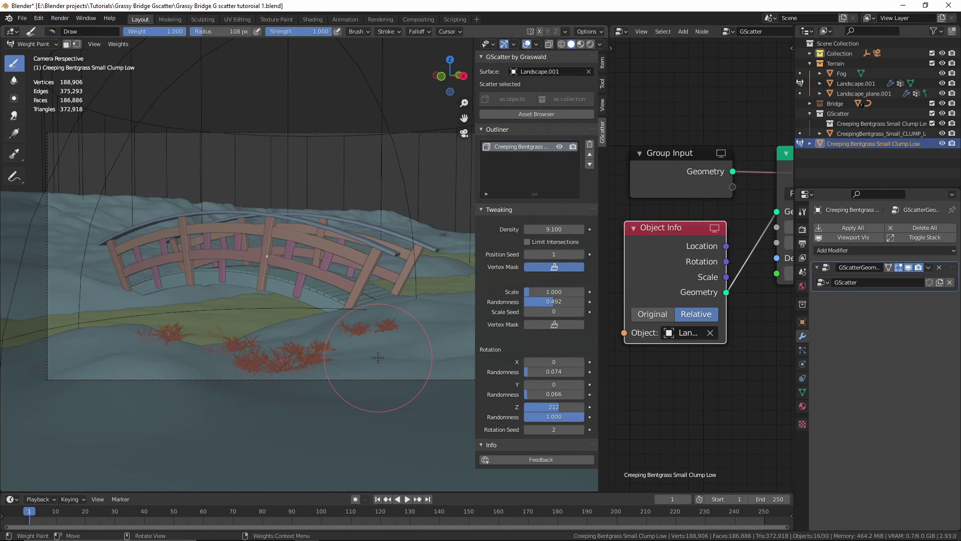
Return to Object Mode, select the landscape itself and enter Weight Paint mode on it.
{"action": "key", "text": "ctrl+Tab"}
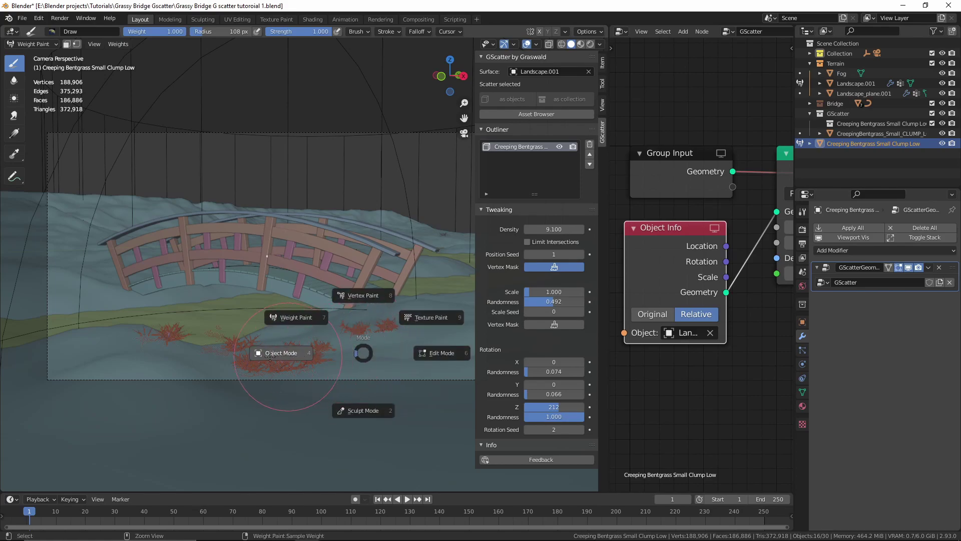
{"action": "left_click", "coordinate": [64, 368]}
{"action": "left_click", "coordinate": [195, 362]}
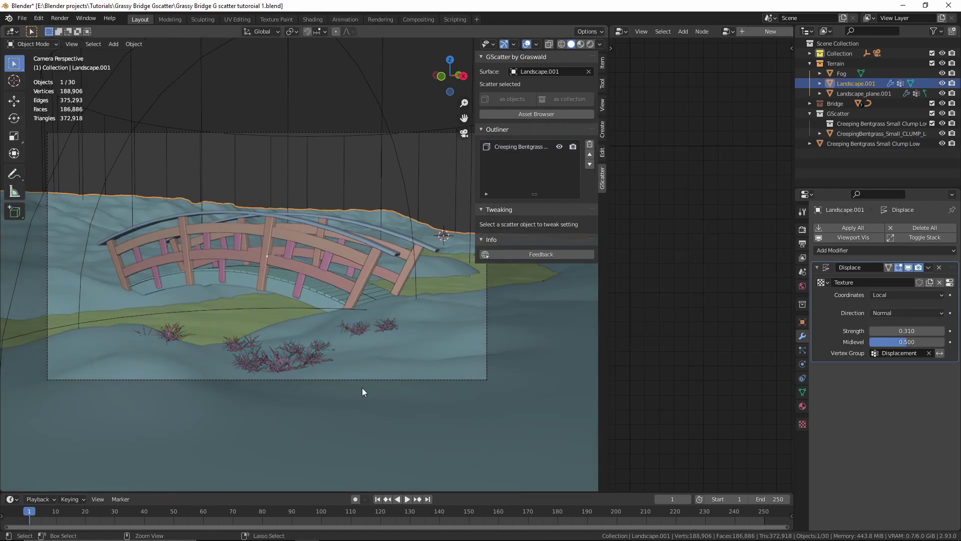
{"action": "key", "text": "ctrl+Tab"}
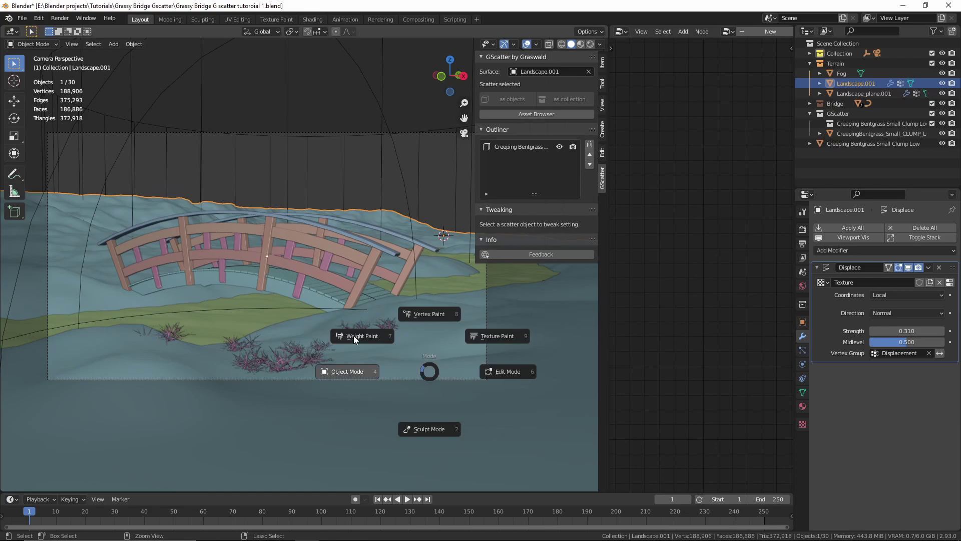
{"action": "left_click", "coordinate": [310, 278]}
In top view, fill out the painted density patch near the bridge with the Draw brush at weight 1.000.
{"action": "key", "text": "KP_7"}
{"action": "mouse_move", "coordinate": [325, 281]}
{"action": "middle_mouse_down", "text": "shift"}
{"action": "mouse_move", "coordinate": [215, 191]}
{"action": "mouse_move", "coordinate": [190, 153]}
{"action": "middle_mouse_up", "text": "shift"}
{"action": "scroll", "coordinate": [266, 262], "scroll_direction": "up", "scroll_amount": 7}
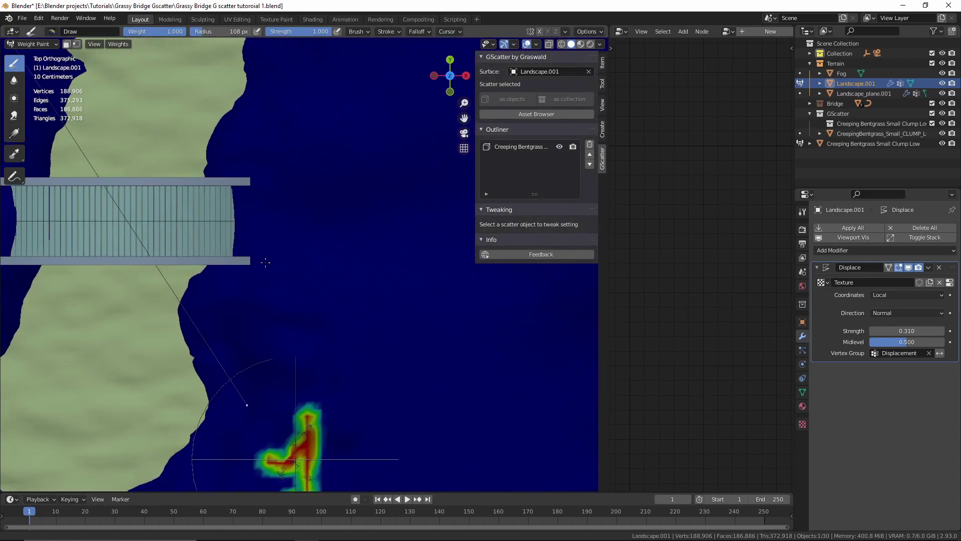
{"action": "middle_click_drag", "start_coordinate": [318, 459], "coordinate": [303, 218], "text": "shift"}
{"action": "scroll", "coordinate": [304, 218], "scroll_direction": "up", "scroll_amount": 3}
{"action": "mouse_move", "coordinate": [290, 208]}
{"action": "left_mouse_down"}
{"action": "mouse_move", "coordinate": [290, 336]}
{"action": "mouse_move", "coordinate": [250, 349]}
{"action": "mouse_move", "coordinate": [175, 300]}
{"action": "mouse_move", "coordinate": [255, 313]}
{"action": "left_mouse_up"}
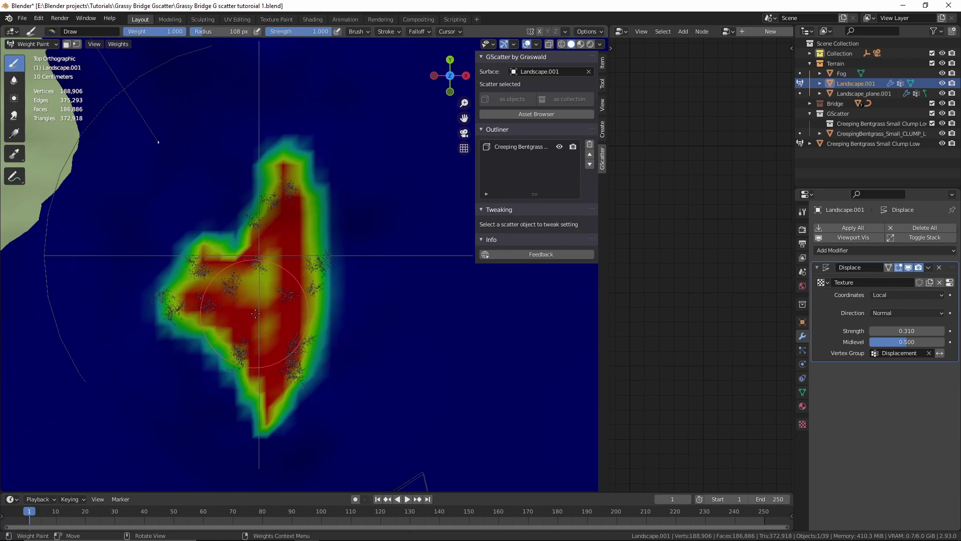
Display the landscape's vertex groups and enlarge the interface areas to read the bentgrass density group's full name.
{"action": "left_click", "coordinate": [803, 392]}
{"action": "left_click_drag", "start_coordinate": [793, 301], "coordinate": [761, 300]}
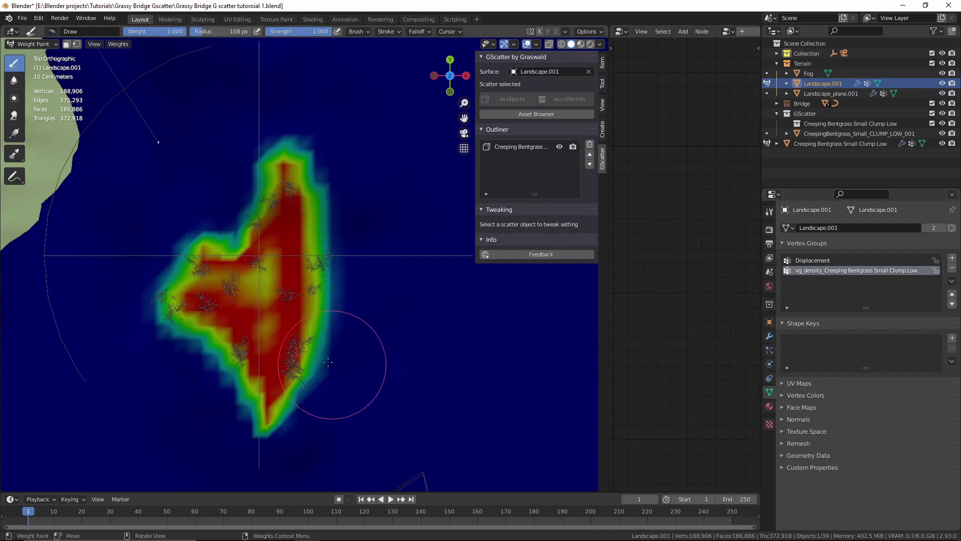
{"action": "middle_click_drag", "start_coordinate": [275, 289], "coordinate": [283, 296], "text": "shift"}
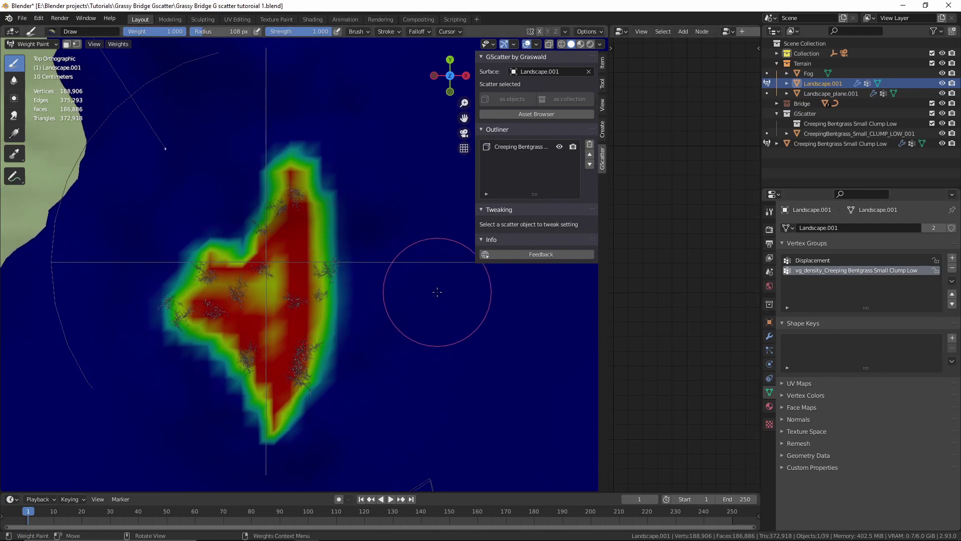
{"action": "left_click_drag", "start_coordinate": [475, 265], "coordinate": [463, 268]}
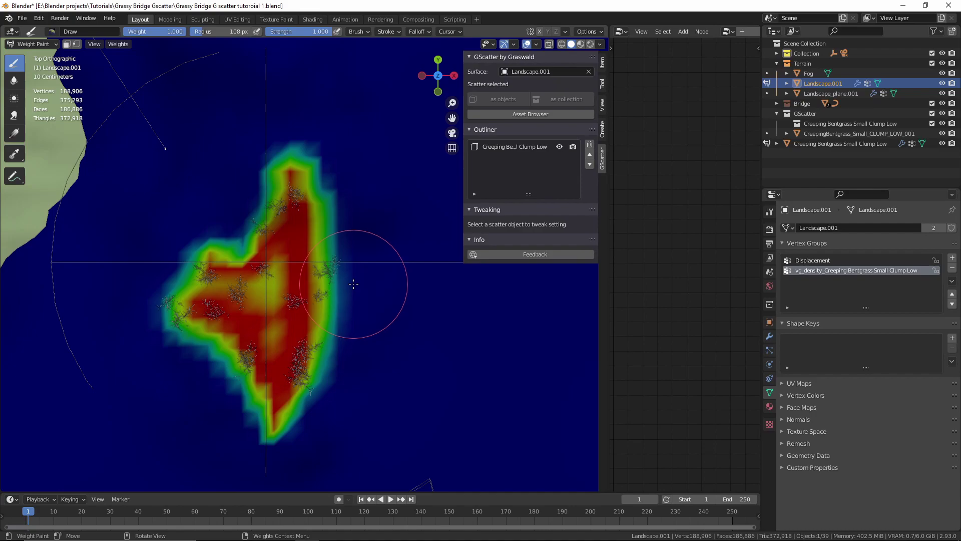
{"action": "left_click_drag", "start_coordinate": [462, 225], "coordinate": [427, 223]}
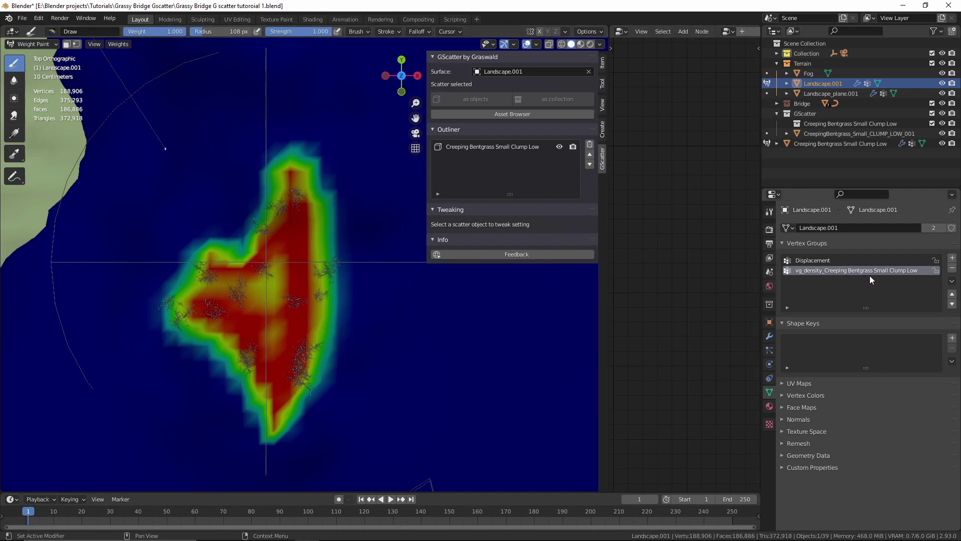
Extend the density weight paint over the near bank and the terrain beyond the bridge, and return to Object Mode in camera view.
{"action": "key", "text": "KP_0"}
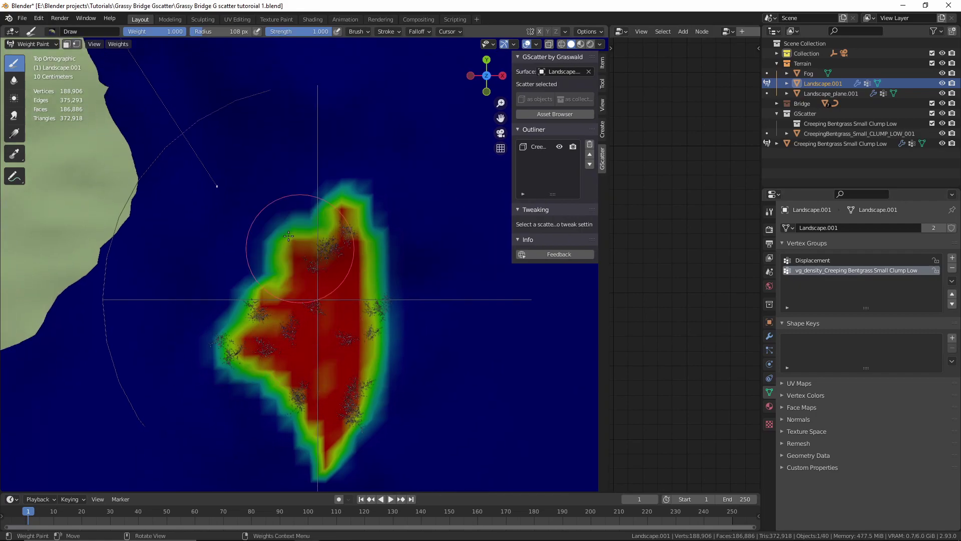
{"action": "middle_click_drag", "start_coordinate": [306, 311], "coordinate": [322, 309], "text": "shift"}
{"action": "key", "text": "KP_7"}
{"action": "middle_click_drag", "start_coordinate": [335, 271], "coordinate": [336, 324], "text": "shift"}
{"action": "mouse_move", "coordinate": [234, 174]}
{"action": "left_mouse_down"}
{"action": "mouse_move", "coordinate": [300, 248]}
{"action": "mouse_move", "coordinate": [349, 336]}
{"action": "mouse_move", "coordinate": [311, 415]}
{"action": "mouse_move", "coordinate": [182, 339]}
{"action": "left_mouse_up"}
{"action": "scroll", "coordinate": [300, 301], "scroll_direction": "down", "scroll_amount": 1}
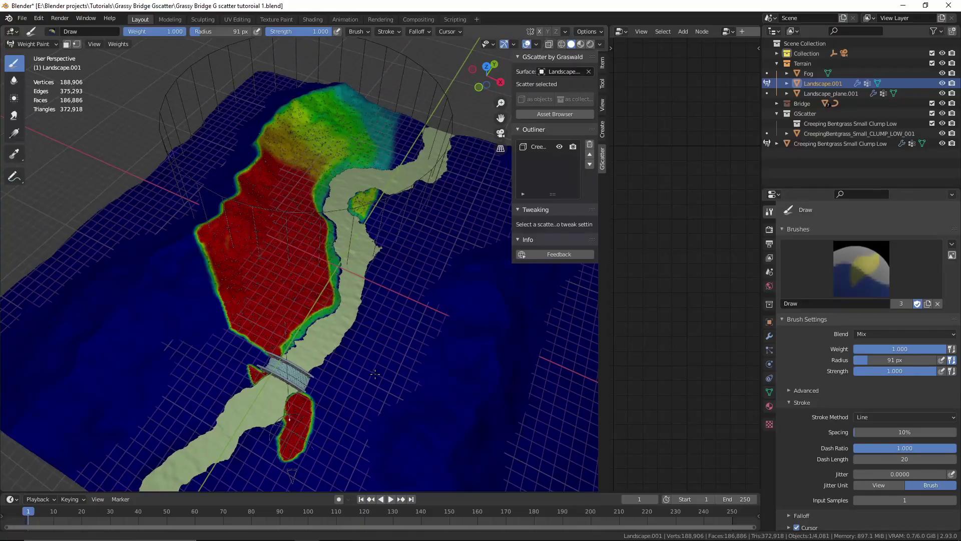
{"action": "mouse_move", "coordinate": [300, 301]}
{"action": "middle_mouse_down"}
{"action": "mouse_move", "coordinate": [330, 310]}
{"action": "mouse_move", "coordinate": [369, 354]}
{"action": "middle_mouse_up"}
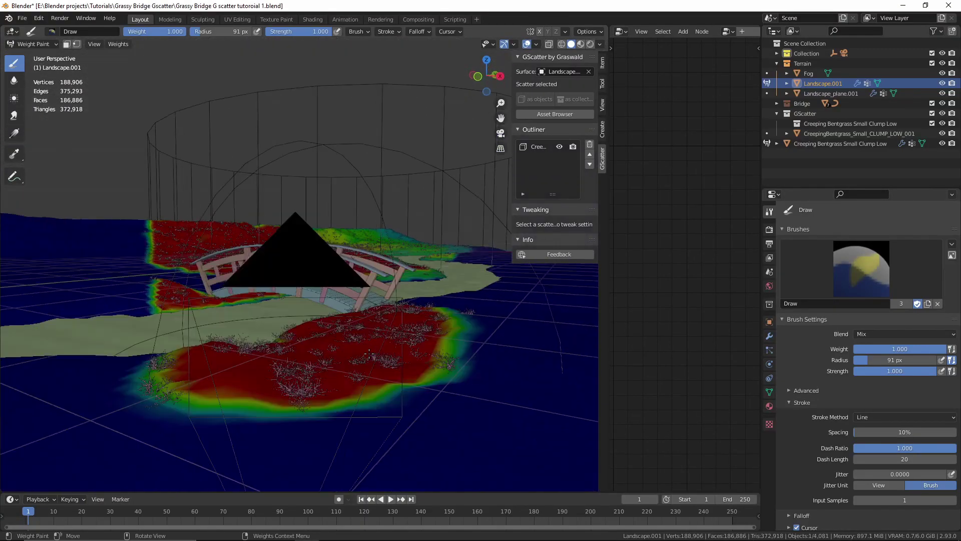
{"action": "key", "text": "KP_0"}
{"action": "key", "text": "ctrl+Tab"}
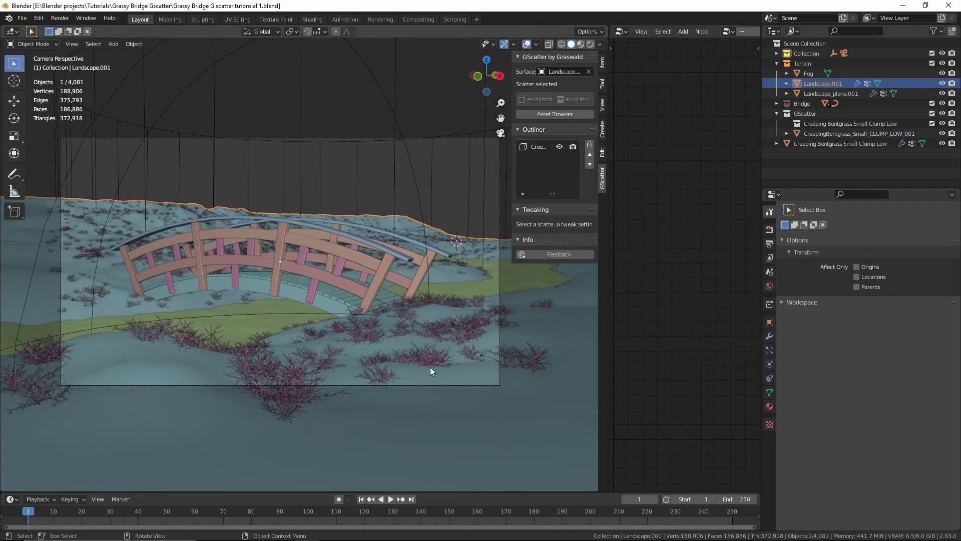
Select the scattered bentgrass and set its density to 60.
{"action": "left_click", "coordinate": [430, 360]}
{"action": "left_click", "coordinate": [565, 228]}
{"action": "type", "text": "9.1"}
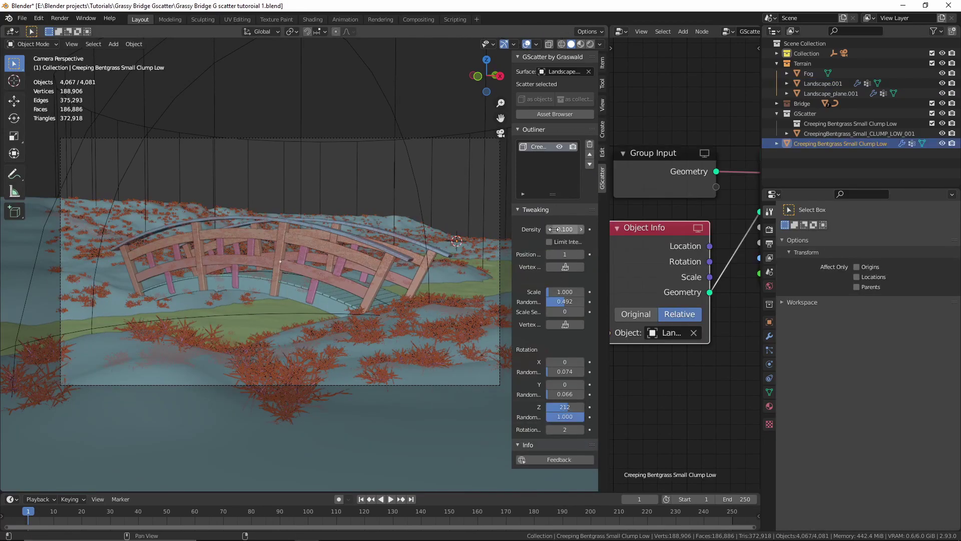
{"action": "key", "text": "BackSpace"}
{"action": "key", "text": "BackSpace"}
{"action": "key", "text": "BackSpace"}
{"action": "type", "text": "60"}
{"action": "key", "text": "Return"}
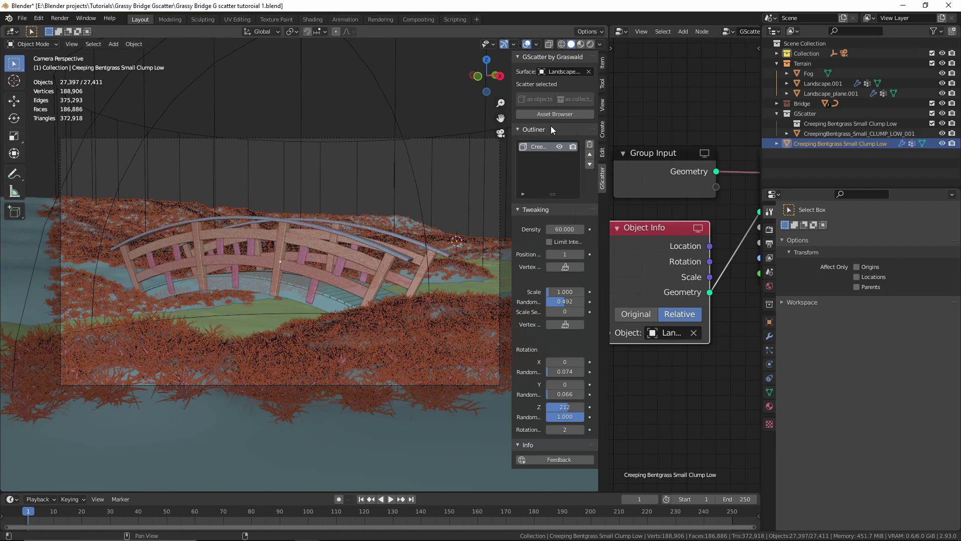
Scatter Creeping Bentgrass Big over the landscape as clumps with Low level of detail and Medium material quality.
{"action": "left_click", "coordinate": [546, 117]}
{"action": "left_click", "coordinate": [323, 116]}
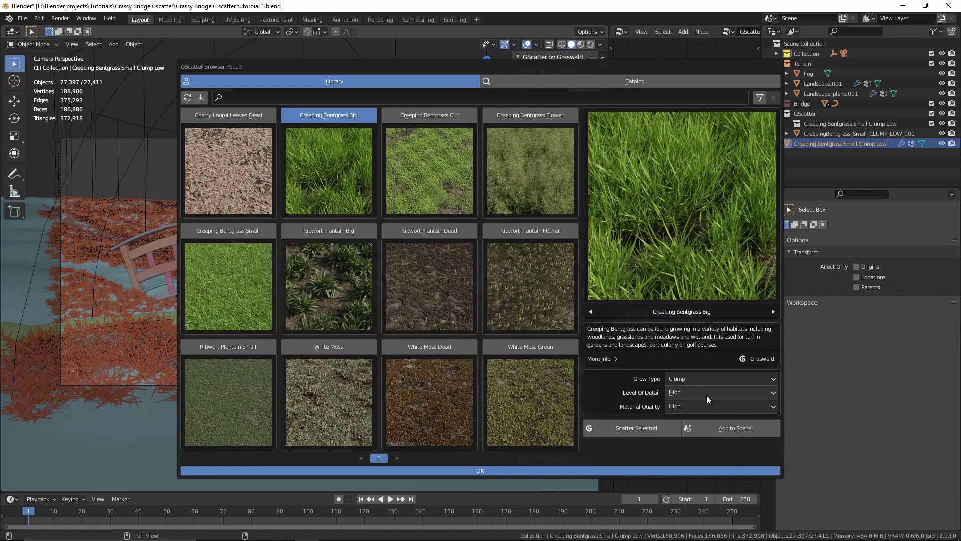
{"action": "left_click", "coordinate": [707, 395]}
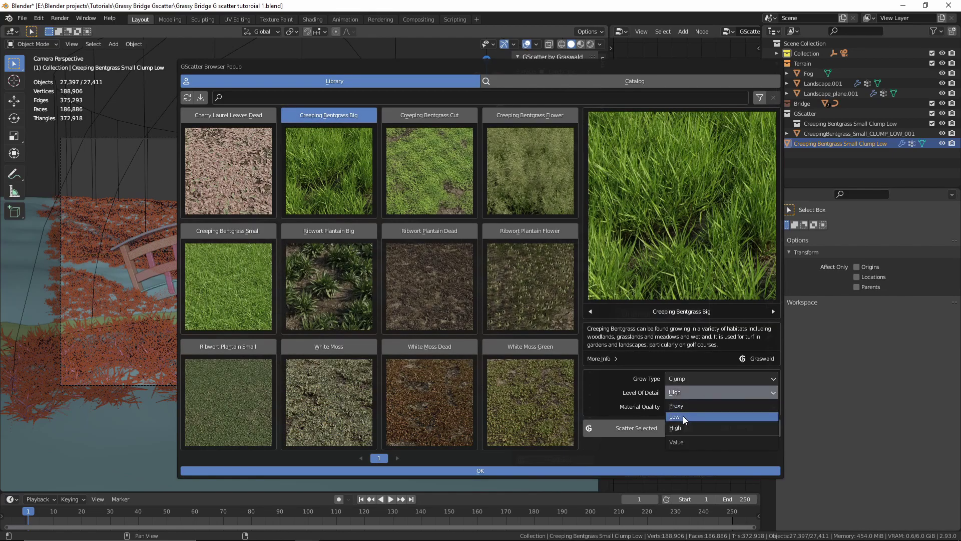
{"action": "left_click", "coordinate": [682, 415]}
{"action": "left_click", "coordinate": [698, 405]}
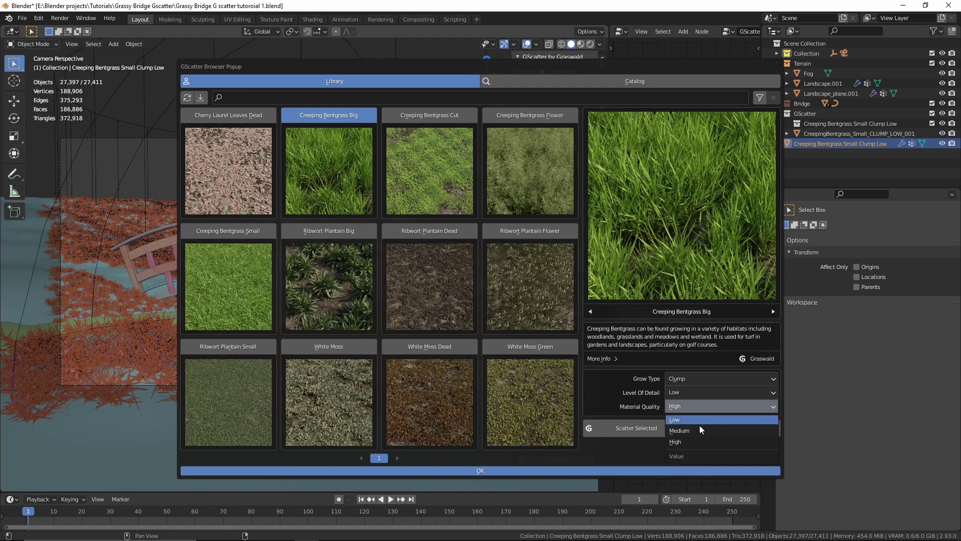
{"action": "left_click", "coordinate": [687, 431]}
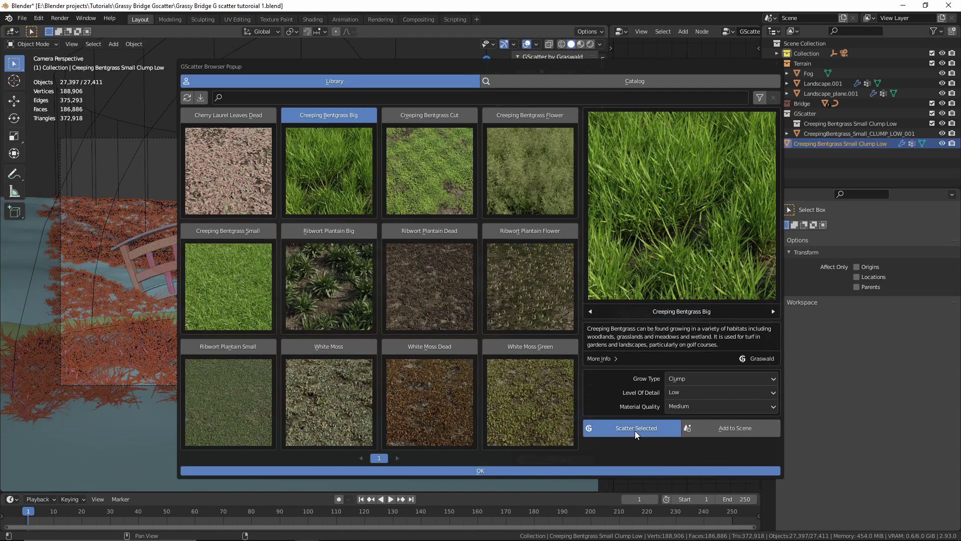
{"action": "left_click", "coordinate": [479, 471]}
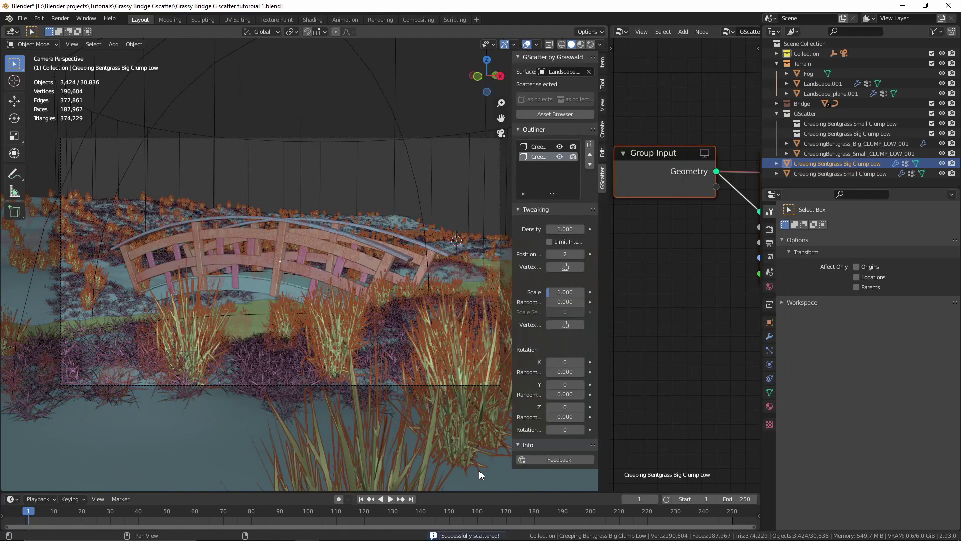
Set the big bentgrass scale to 0.705 with 0.577 randomness, X and Y rotation randomness to 0.090, and Z rotation to 226 with 1.000 randomness.
{"action": "mouse_move", "coordinate": [553, 301]}
{"action": "left_mouse_down"}
{"action": "mouse_move", "coordinate": [581, 302]}
{"action": "mouse_move", "coordinate": [568, 301]}
{"action": "left_mouse_up"}
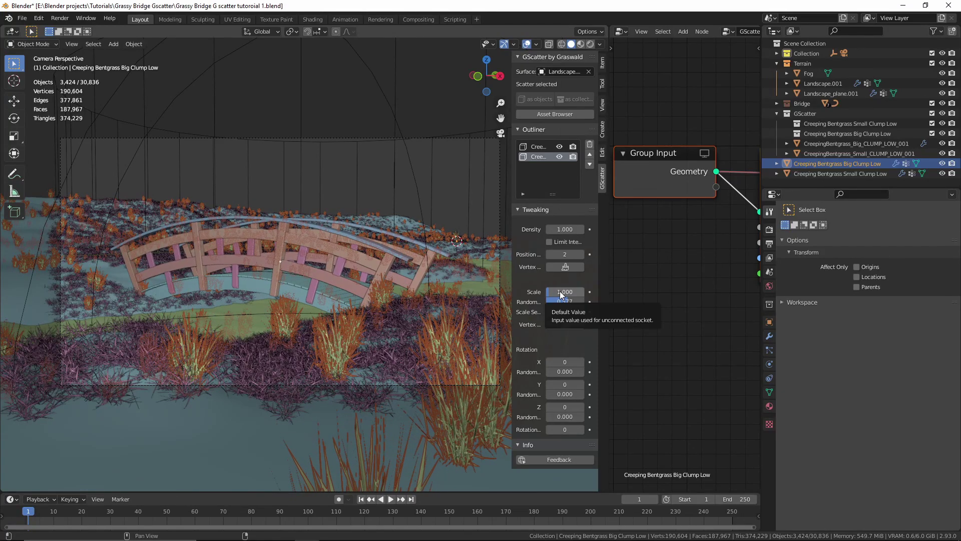
{"action": "left_click_drag", "start_coordinate": [561, 294], "coordinate": [544, 295]}
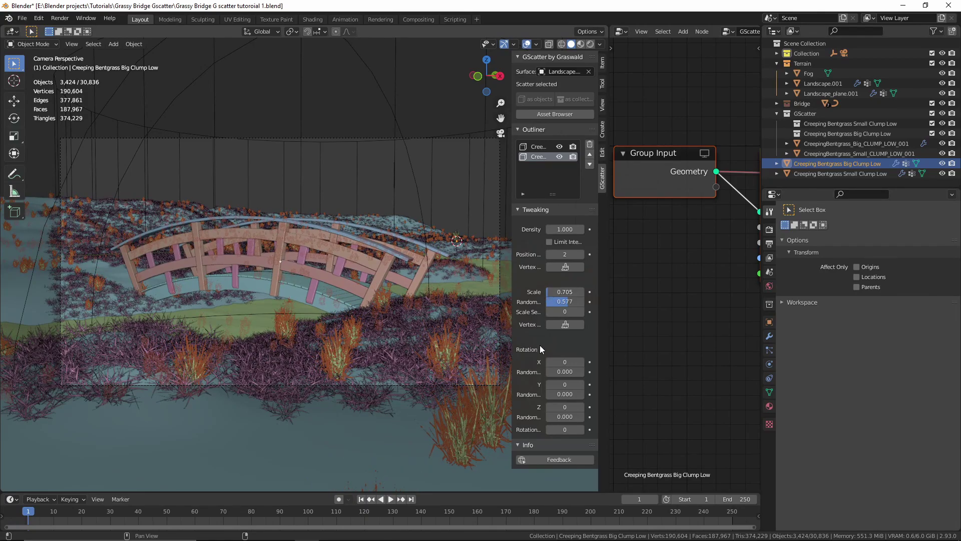
{"action": "mouse_move", "coordinate": [564, 371]}
{"action": "left_mouse_down"}
{"action": "mouse_move", "coordinate": [551, 394]}
{"action": "mouse_move", "coordinate": [553, 420]}
{"action": "mouse_move", "coordinate": [570, 406]}
{"action": "mouse_move", "coordinate": [558, 372]}
{"action": "left_mouse_up"}
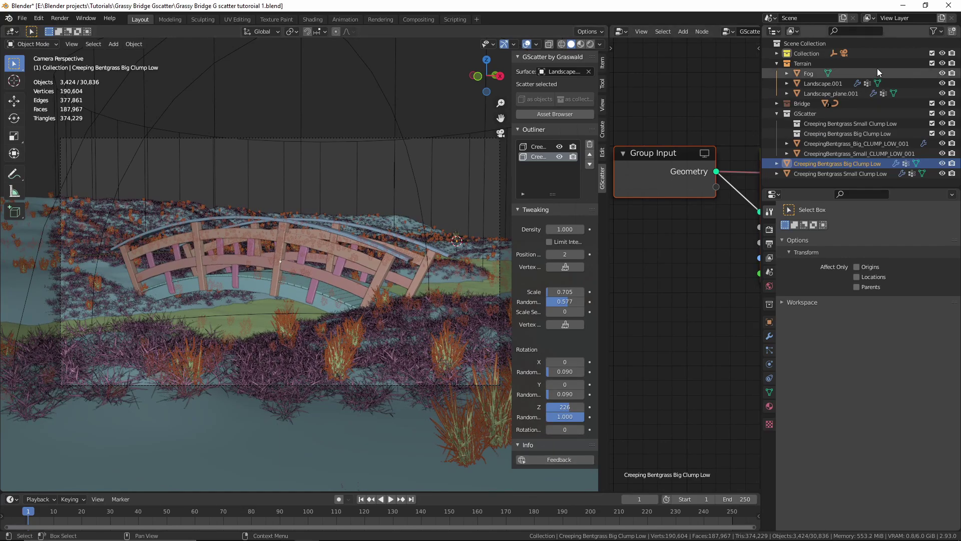
Add Landscape.001 as an Object Info node set to Relative and link its geometry to the Point Distribute node.
{"action": "left_click_drag", "start_coordinate": [816, 85], "coordinate": [671, 270]}
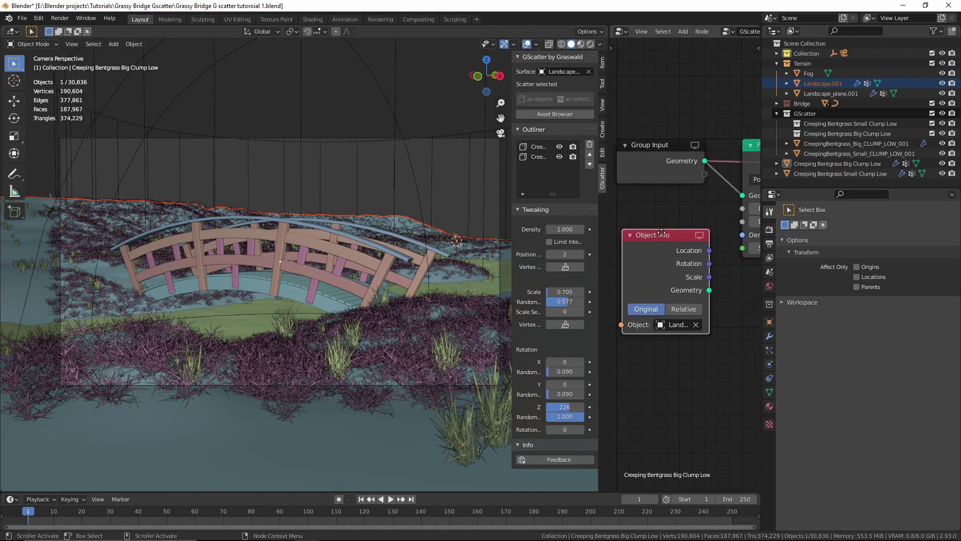
{"action": "left_click", "coordinate": [674, 297]}
{"action": "left_click_drag", "start_coordinate": [661, 238], "coordinate": [651, 214]}
{"action": "middle_click_drag", "start_coordinate": [691, 253], "coordinate": [679, 264]}
{"action": "left_click_drag", "start_coordinate": [680, 264], "coordinate": [723, 194]}
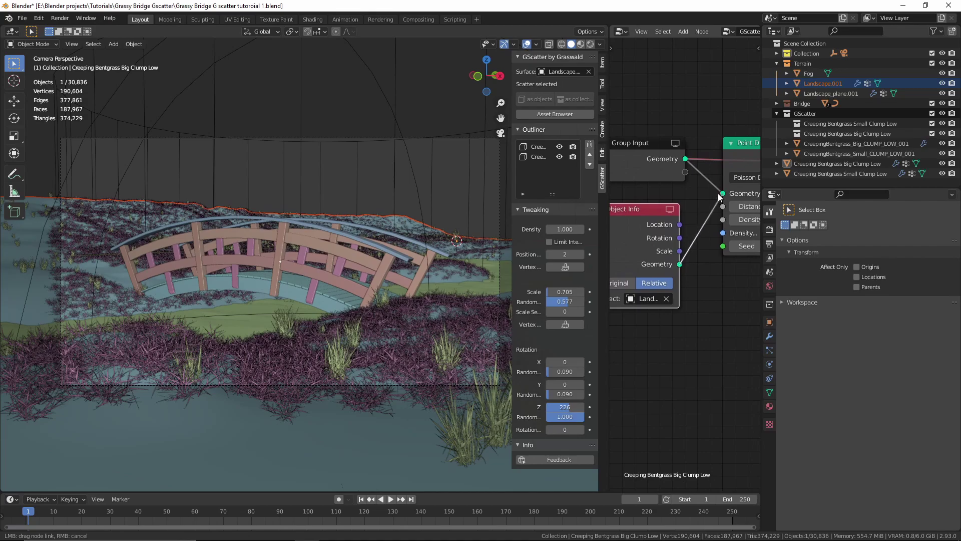
{"action": "scroll", "coordinate": [725, 219], "scroll_direction": "down", "scroll_amount": 1}
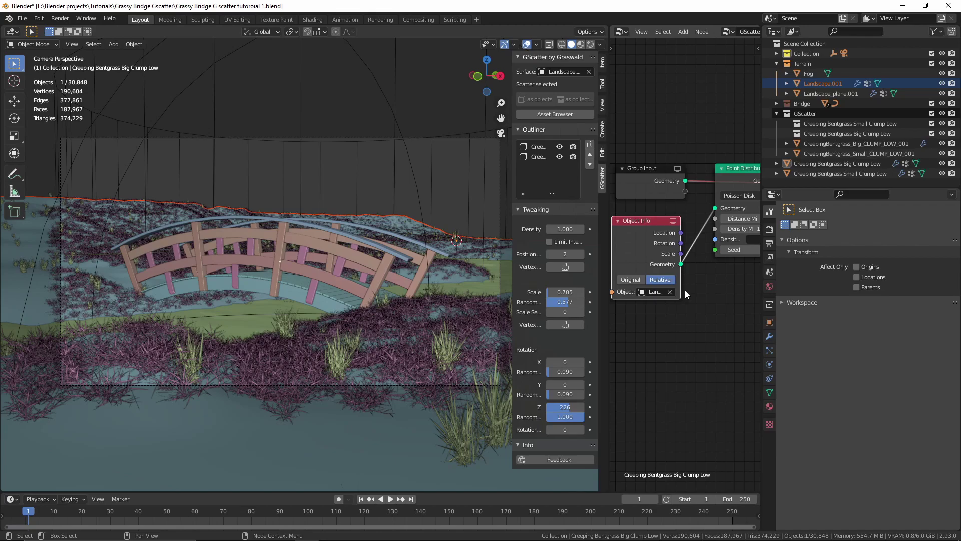
Try using the vertex group vg_density_Creeping Bentgrass Small Clump Low as the density attribute of the big bentgrass's Point Distribute node.
{"action": "left_click", "coordinate": [401, 415]}
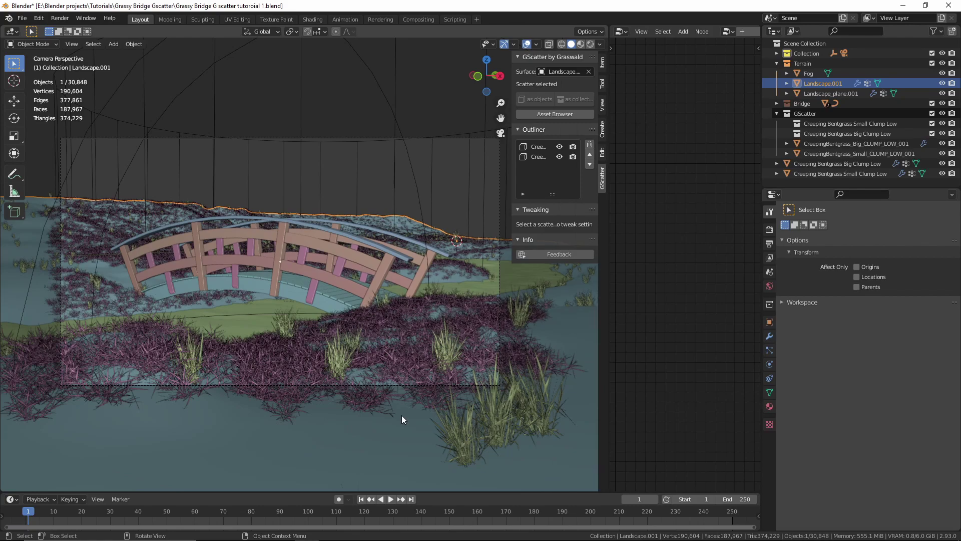
{"action": "left_click", "coordinate": [771, 393]}
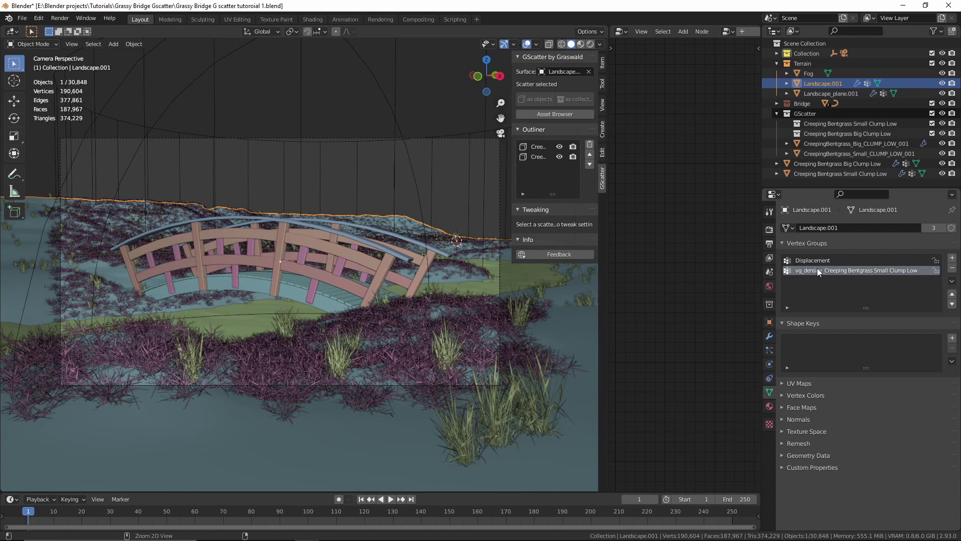
{"action": "left_click", "coordinate": [337, 352]}
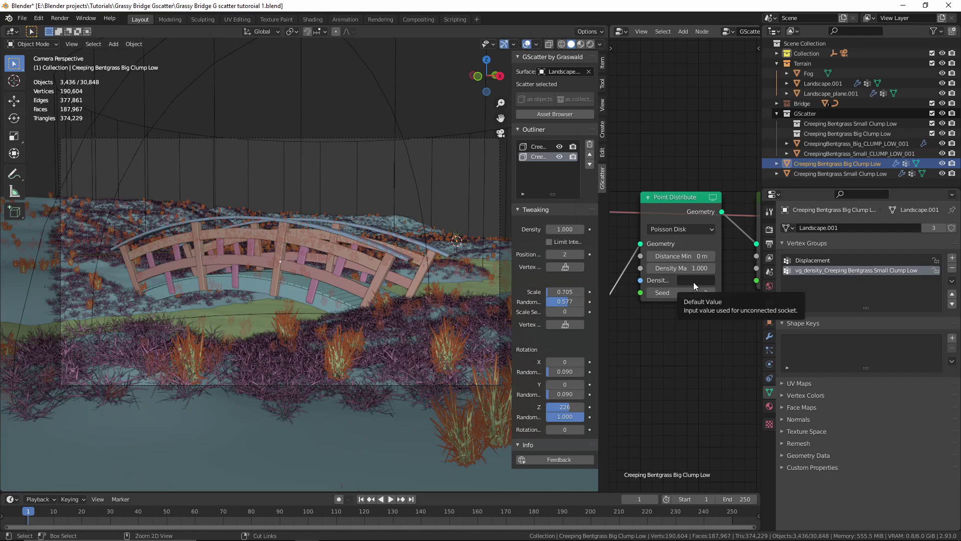
{"action": "type", "text": "vg_density_Creeping Bentgrass Small Clump Low"}
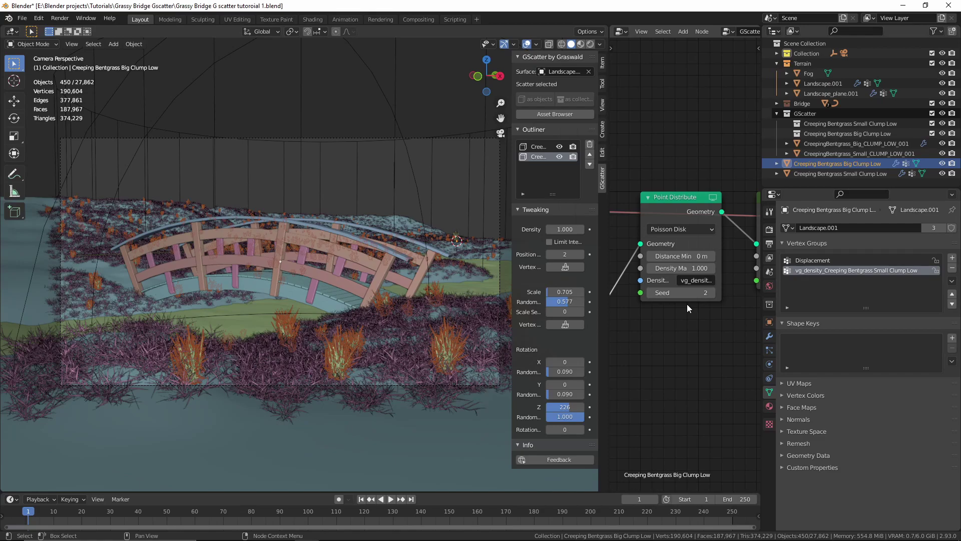
Clear the density attribute of the big bentgrass's Point Distribute node.
{"action": "left_click", "coordinate": [696, 280]}
{"action": "key", "text": "ctrl+a"}
{"action": "key", "text": "BackSpace"}
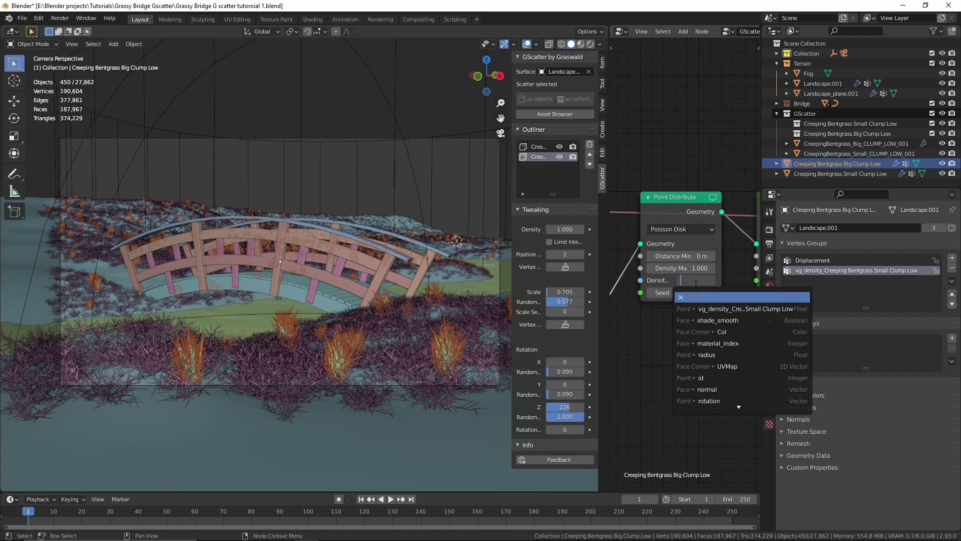
{"action": "key", "text": "Return"}
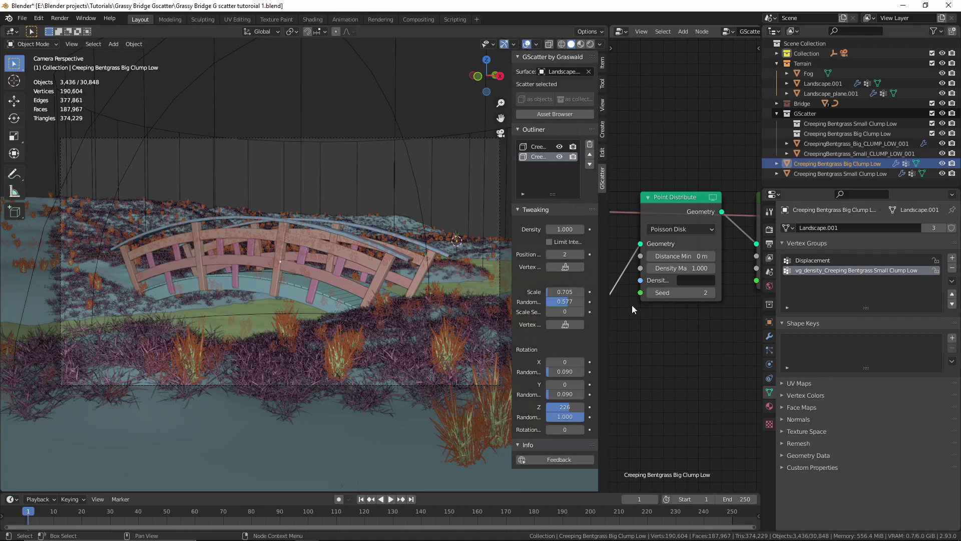
Create a density vertex mask for the big bentgrass and paint a patch at weight 1.000 beside the bridge's end post.
{"action": "left_click", "coordinate": [564, 267]}
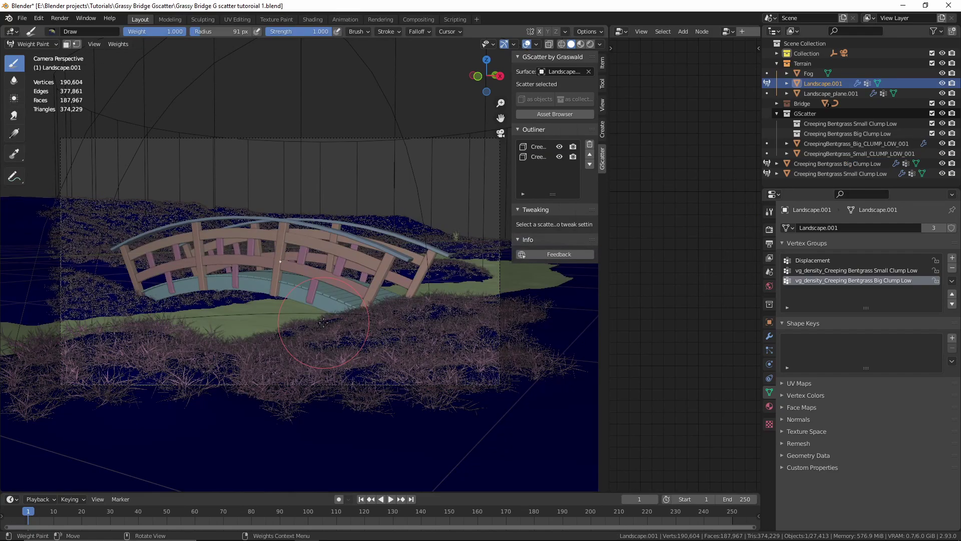
{"action": "key", "text": "KP_7"}
{"action": "scroll", "coordinate": [264, 265], "scroll_direction": "up", "scroll_amount": 10}
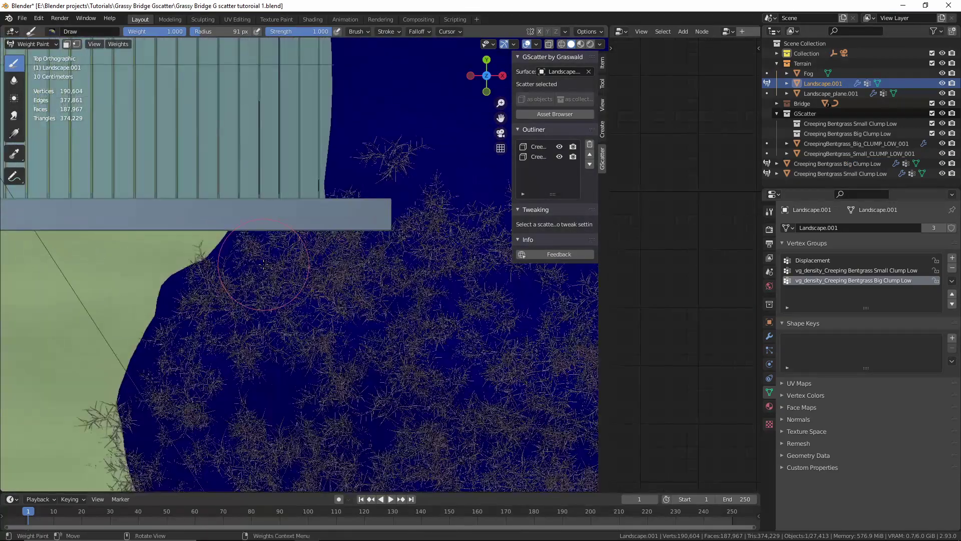
{"action": "mouse_move", "coordinate": [263, 264]}
{"action": "middle_mouse_down", "text": "shift"}
{"action": "mouse_move", "coordinate": [257, 304]}
{"action": "mouse_move", "coordinate": [291, 278]}
{"action": "mouse_move", "coordinate": [283, 280]}
{"action": "middle_mouse_up", "text": "shift"}
{"action": "key", "text": "KP_7"}
{"action": "scroll", "coordinate": [281, 285], "scroll_direction": "down", "scroll_amount": 5}
{"action": "scroll", "coordinate": [285, 291], "scroll_direction": "up", "scroll_amount": 3}
{"action": "left_click_drag", "start_coordinate": [286, 292], "coordinate": [293, 287]}
{"action": "middle_click_drag", "start_coordinate": [292, 287], "coordinate": [300, 266]}
{"action": "scroll", "coordinate": [301, 275], "scroll_direction": "up", "scroll_amount": 4}
{"action": "scroll", "coordinate": [270, 296], "scroll_direction": "down", "scroll_amount": 3}
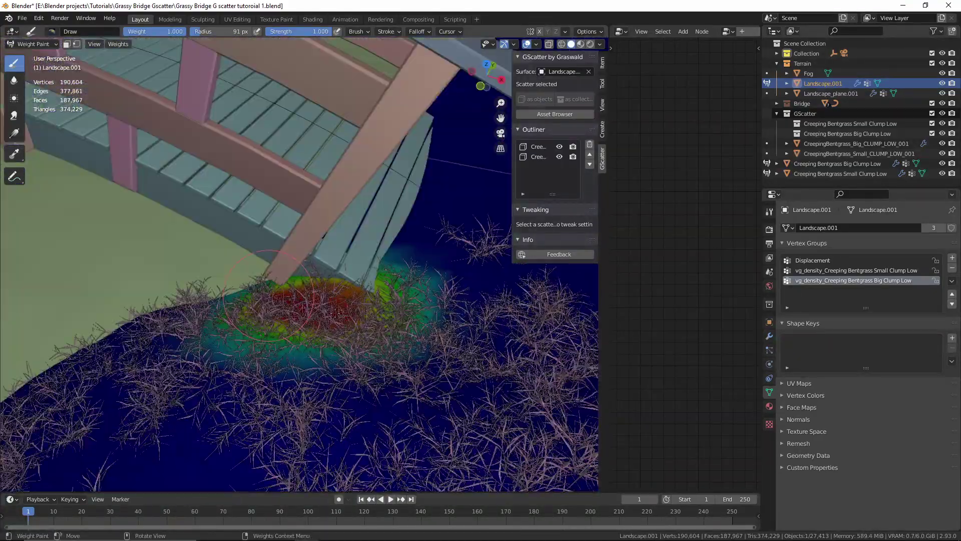
Return to Object Mode and set the big bentgrass scatter's density to 8.
{"action": "middle_click_drag", "start_coordinate": [335, 312], "coordinate": [399, 334]}
{"action": "key", "text": "ctrl+Tab"}
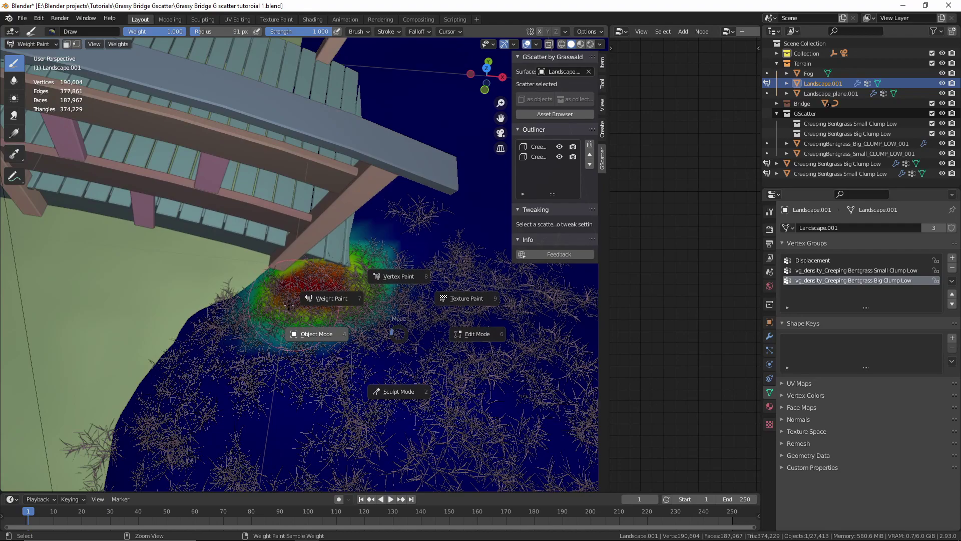
{"action": "left_click", "coordinate": [250, 326]}
{"action": "middle_click_drag", "start_coordinate": [249, 325], "coordinate": [286, 325]}
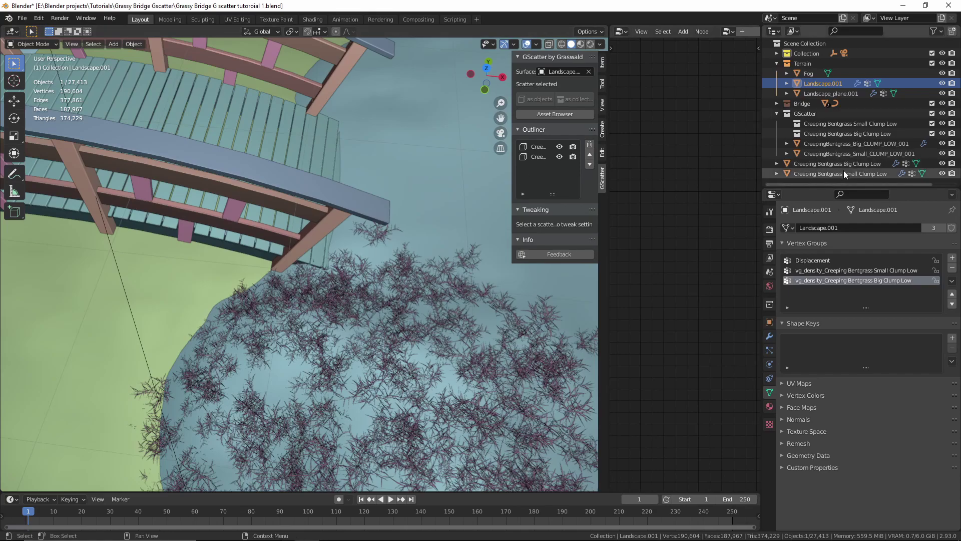
{"action": "left_click", "coordinate": [809, 174]}
{"action": "left_click", "coordinate": [808, 165]}
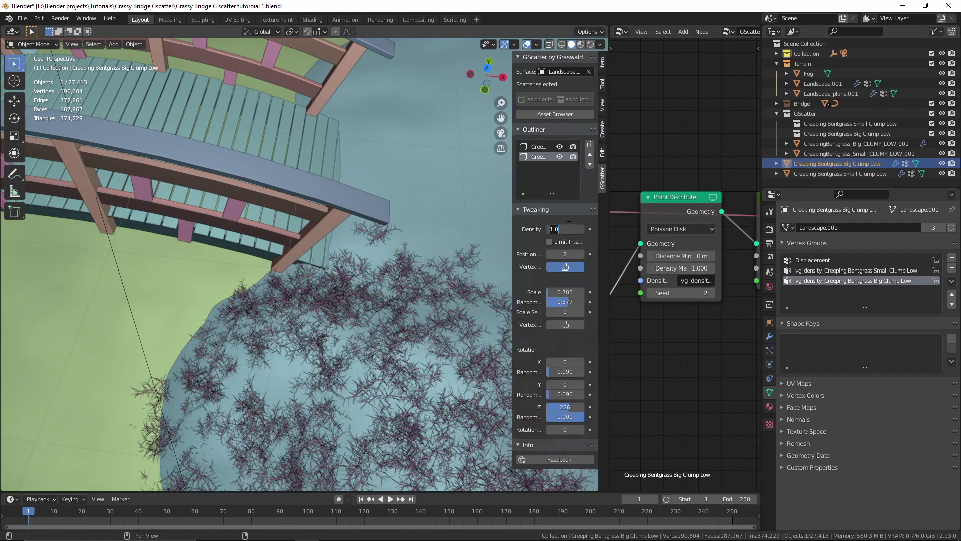
{"action": "key", "text": "Return"}
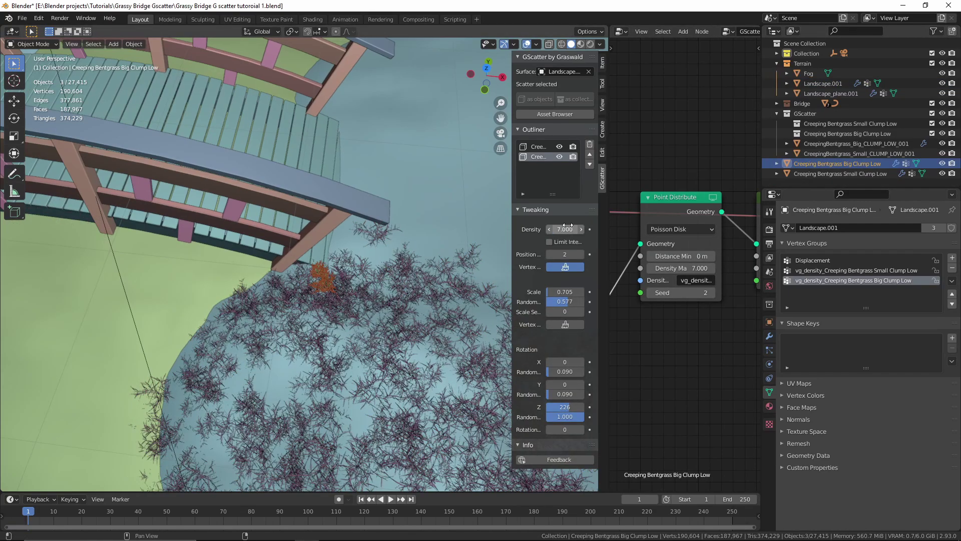
{"action": "key", "text": "Return"}
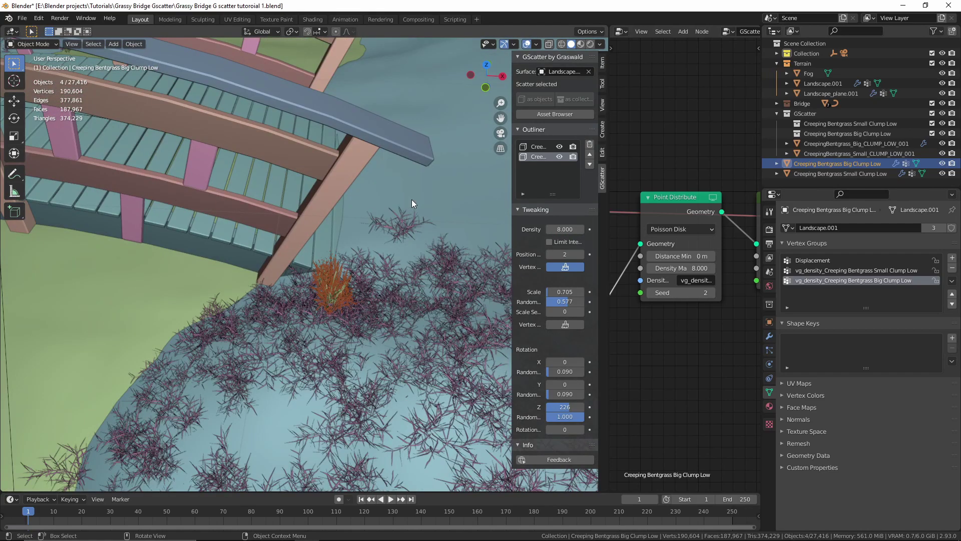
Weight paint small separate density patches for the big bentgrass on Landscape.001 along both river banks and the terrain beyond, using weight 0.750.
{"action": "left_click", "coordinate": [411, 200]}
{"action": "key", "text": "ctrl+Tab"}
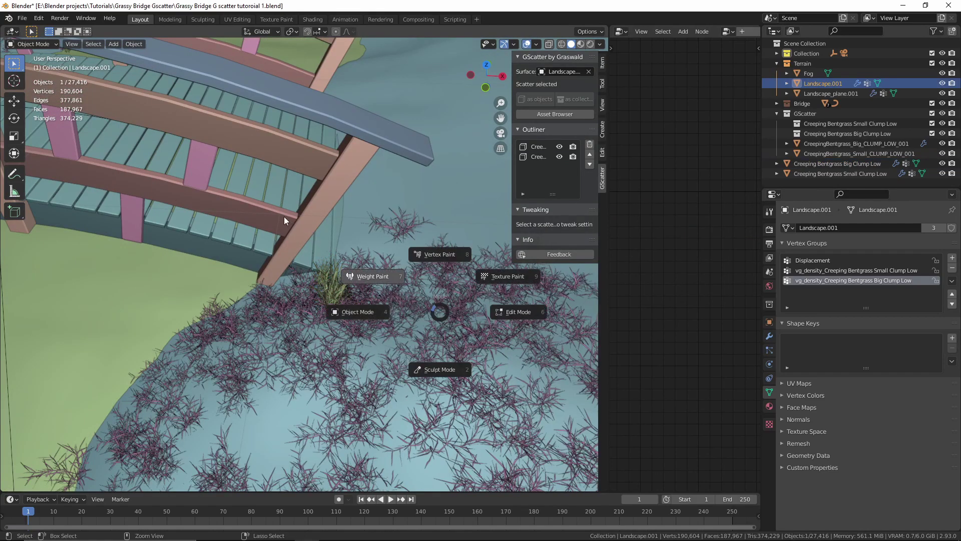
{"action": "left_click", "coordinate": [339, 263]}
{"action": "mouse_move", "coordinate": [339, 265]}
{"action": "middle_mouse_down"}
{"action": "mouse_move", "coordinate": [344, 310]}
{"action": "mouse_move", "coordinate": [333, 294]}
{"action": "mouse_move", "coordinate": [307, 309]}
{"action": "mouse_move", "coordinate": [273, 266]}
{"action": "middle_mouse_up"}
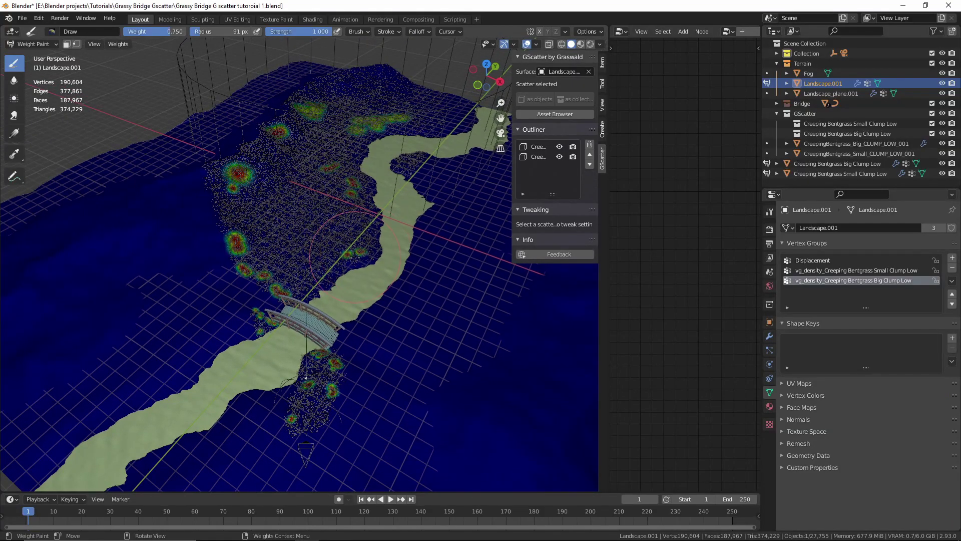
Return to Object Mode in camera view and set the big bentgrass density to 15.
{"action": "key", "text": "ctrl+Tab"}
{"action": "left_click", "coordinate": [242, 253]}
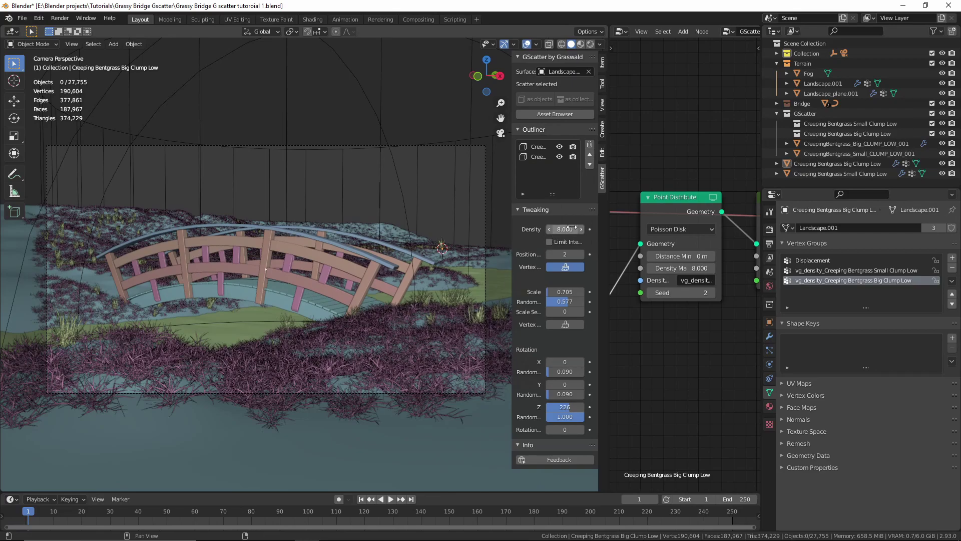
{"action": "key", "text": "Return"}
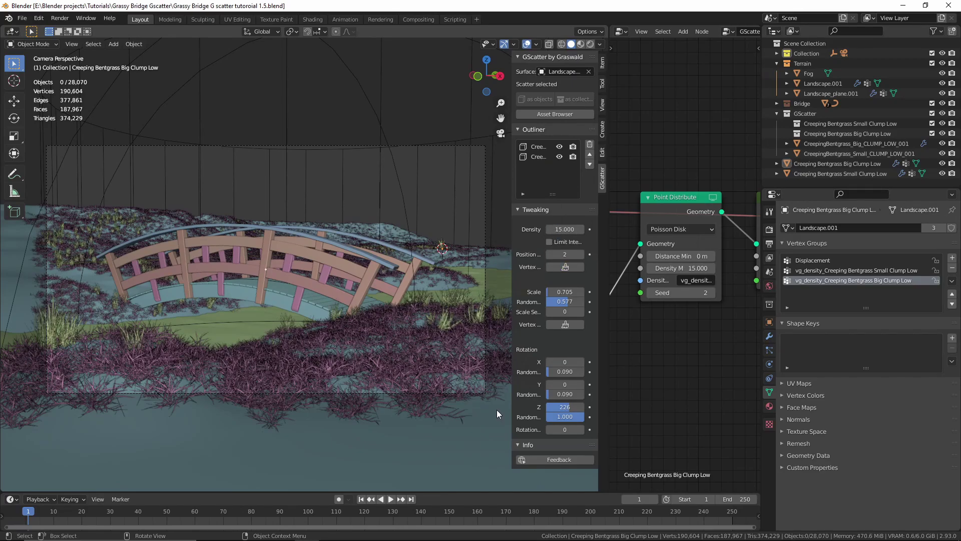
Append the Grass_set_long collection from Grass.blend in the Grass_asset_pack folder.
{"action": "left_click", "coordinate": [22, 18]}
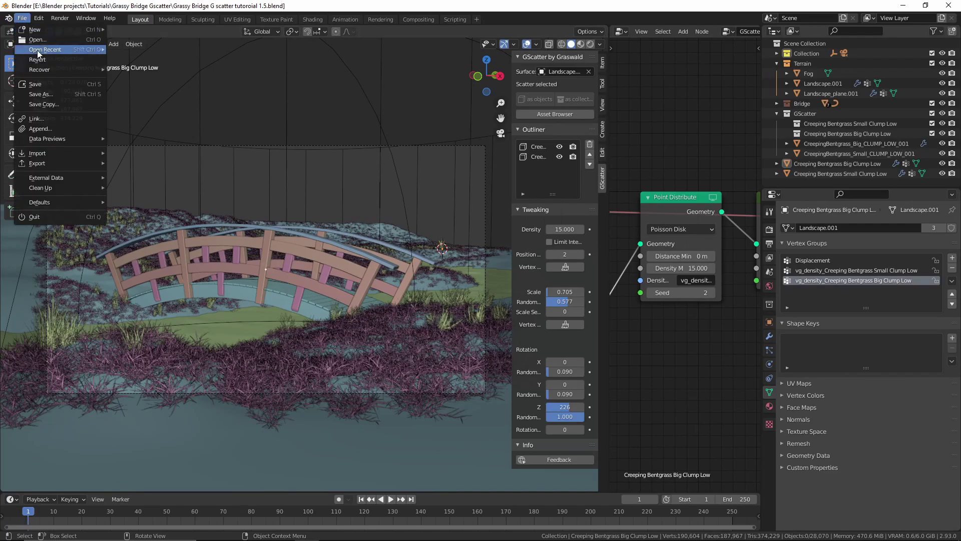
{"action": "left_click", "coordinate": [48, 128]}
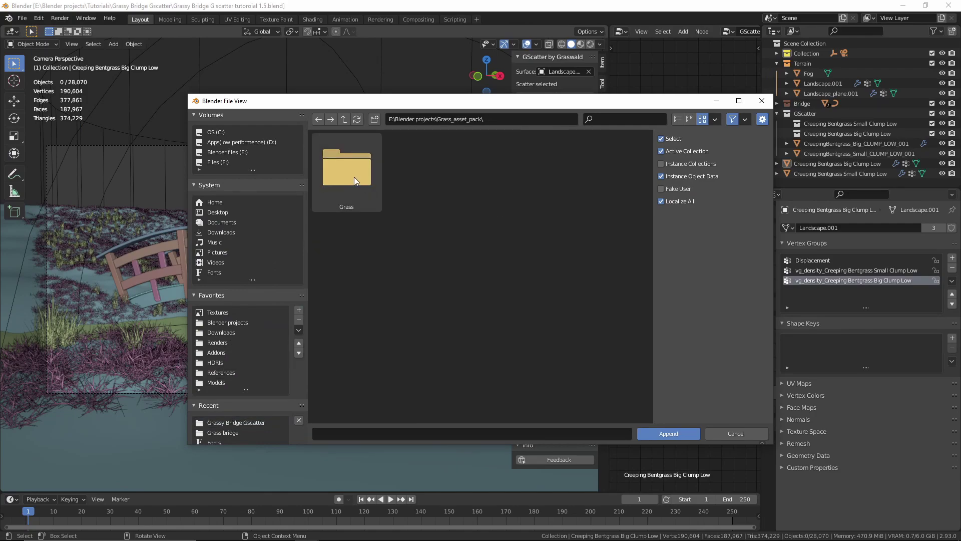
{"action": "double_click", "coordinate": [354, 177]}
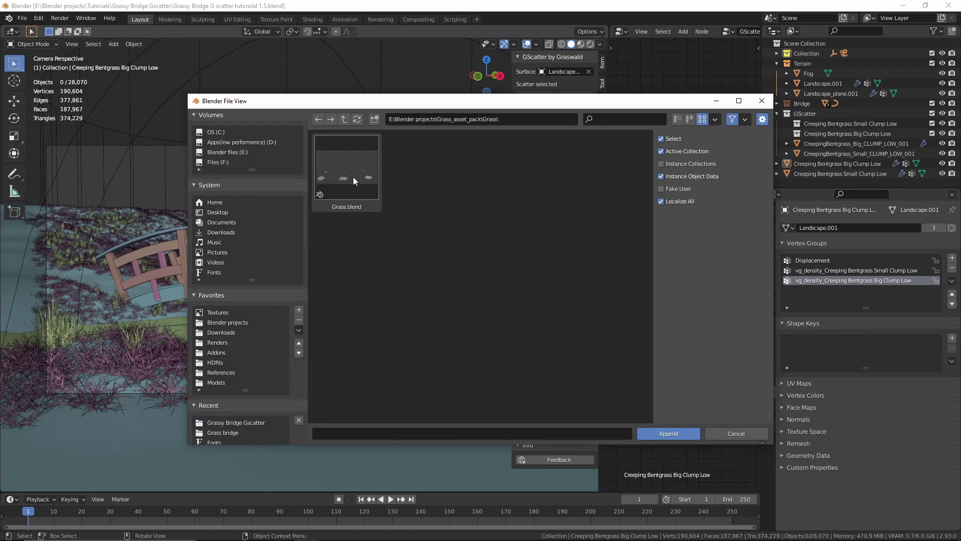
{"action": "double_click", "coordinate": [353, 177]}
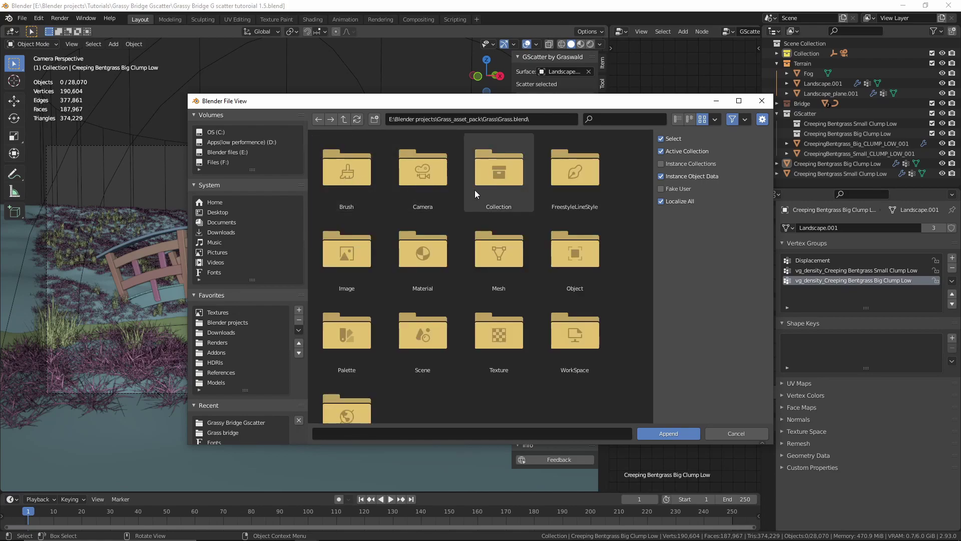
{"action": "double_click", "coordinate": [475, 190]}
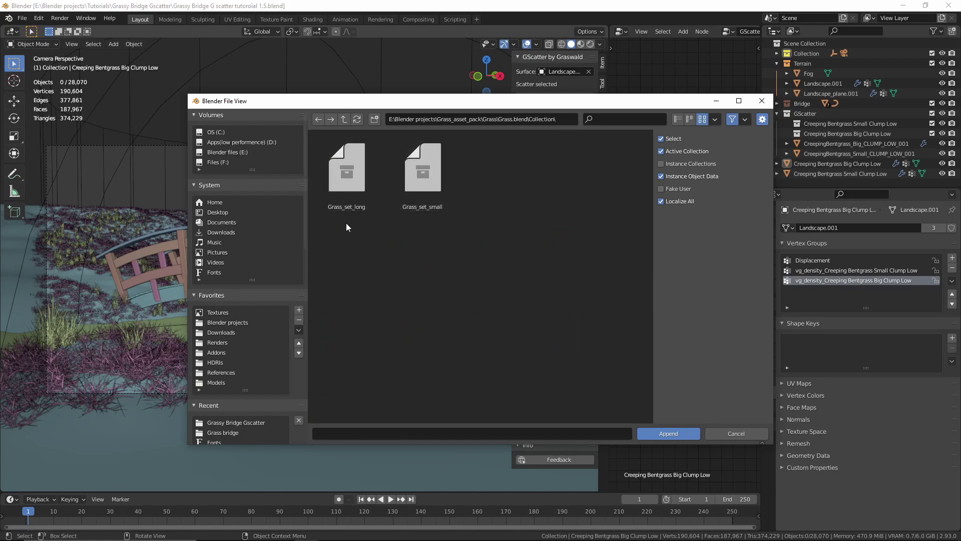
{"action": "left_click", "coordinate": [347, 204]}
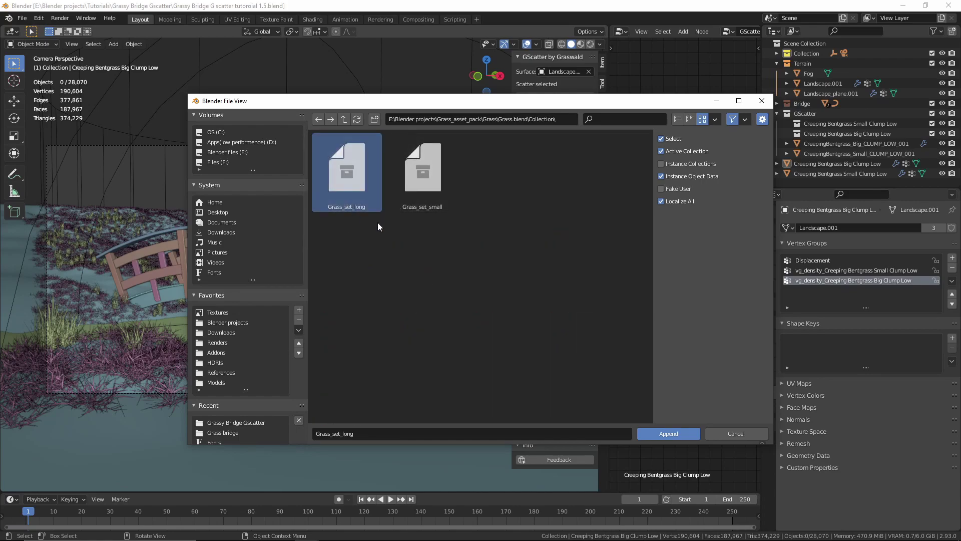
{"action": "left_click", "coordinate": [667, 437]}
Move the three appended grass clumps in top view off the river onto the bare terrain beside it.
{"action": "scroll", "coordinate": [400, 326], "scroll_direction": "down", "scroll_amount": 2}
{"action": "key", "text": "KP_7"}
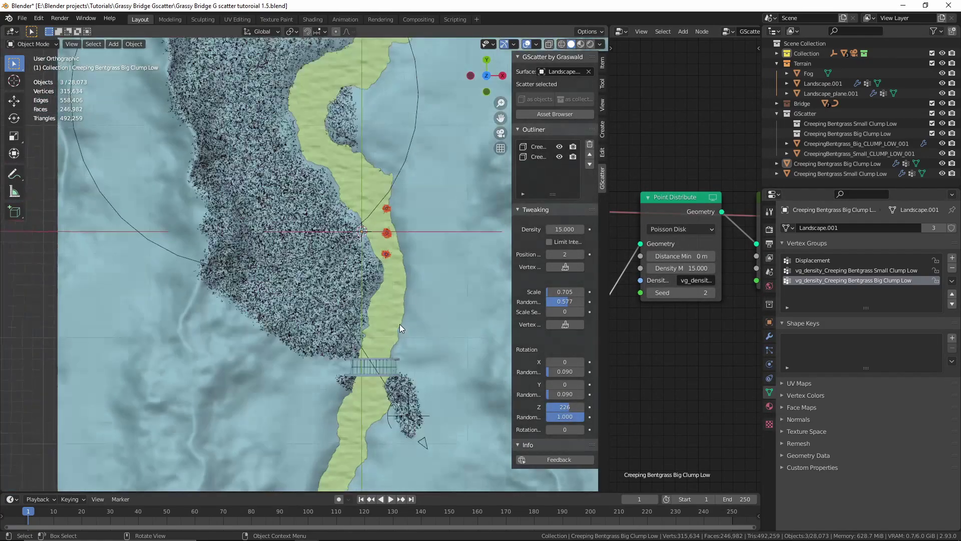
{"action": "scroll", "coordinate": [399, 324], "scroll_direction": "down", "scroll_amount": 3}
{"action": "scroll", "coordinate": [417, 262], "scroll_direction": "up", "scroll_amount": 4}
{"action": "middle_click_drag", "start_coordinate": [417, 255], "coordinate": [330, 286], "text": "shift"}
{"action": "scroll", "coordinate": [304, 290], "scroll_direction": "up", "scroll_amount": 2}
{"action": "key", "text": "g"}
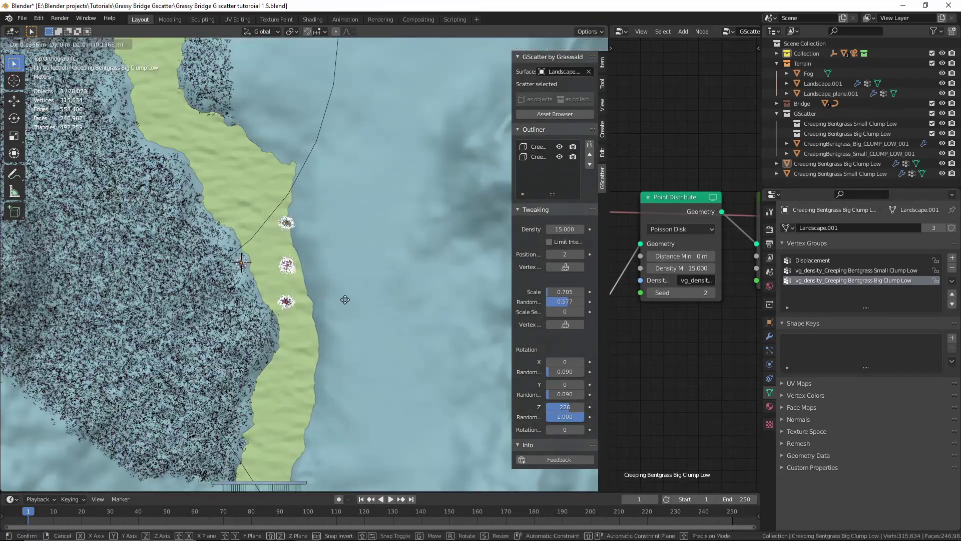
{"action": "left_click", "coordinate": [442, 339]}
Scatter the three long-grass clumps on Landscape.001 as a collection with GScatter.
{"action": "middle_click_drag", "start_coordinate": [442, 338], "coordinate": [305, 258]}
{"action": "scroll", "coordinate": [269, 296], "scroll_direction": "up", "scroll_amount": 3}
{"action": "left_click", "coordinate": [303, 237], "text": "shift"}
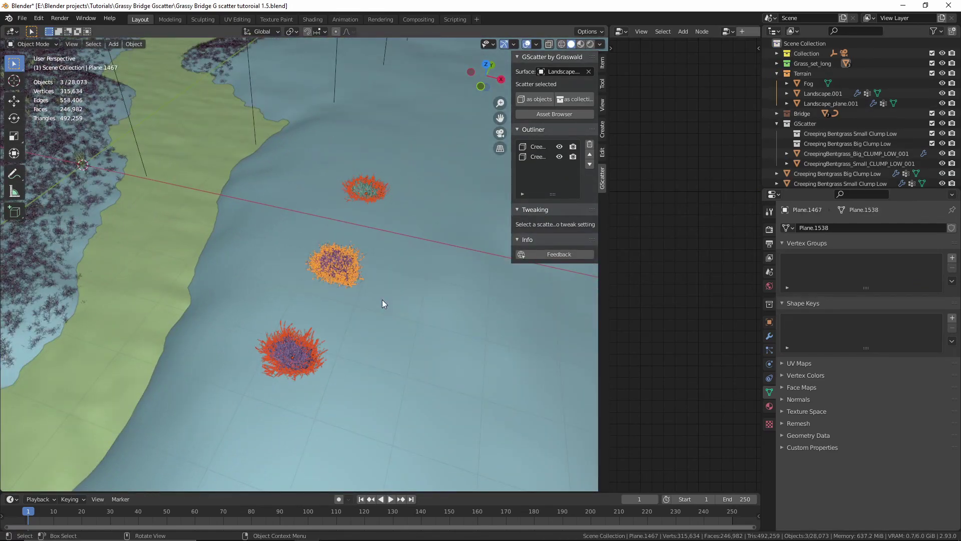
{"action": "left_click_drag", "start_coordinate": [512, 129], "coordinate": [502, 123]}
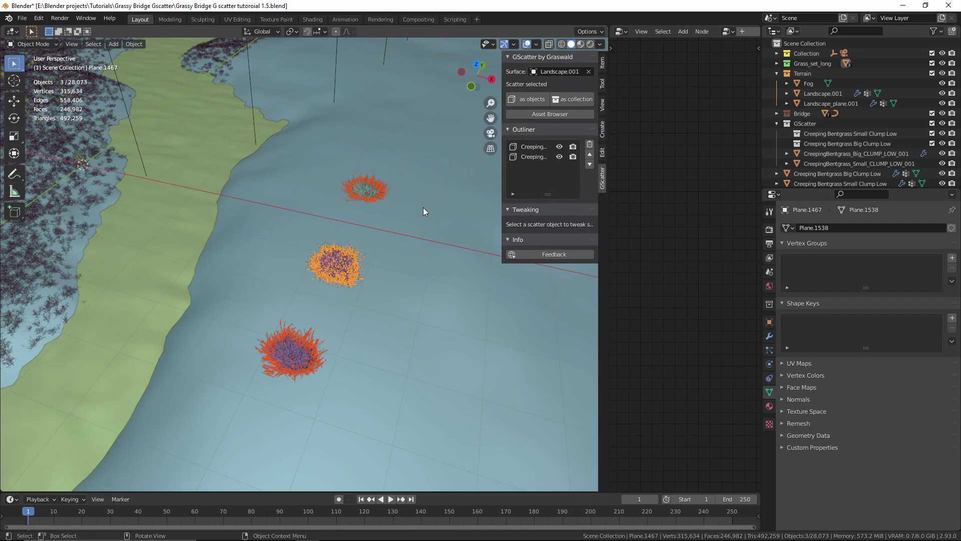
{"action": "left_click", "coordinate": [560, 102]}
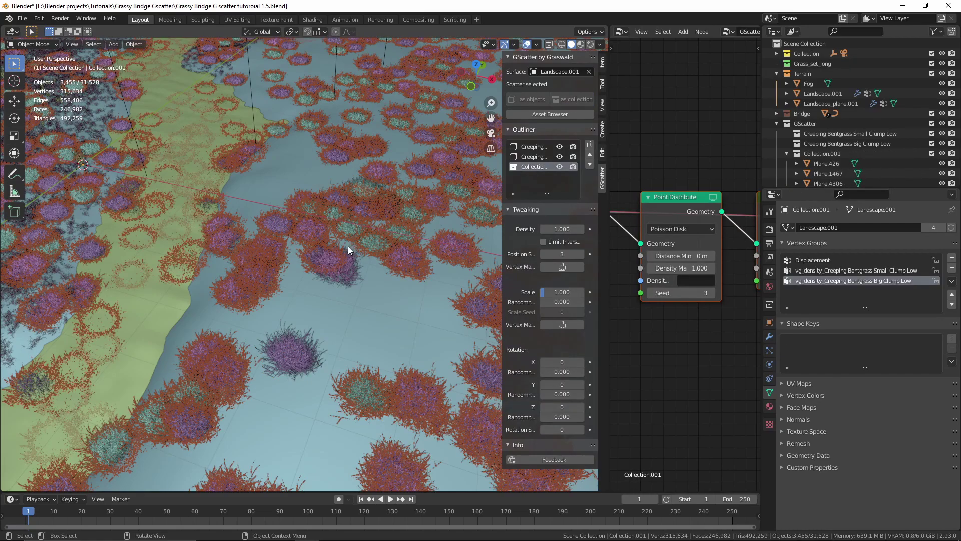
Set the Collection.001 scatter's density to 0.02.
{"action": "scroll", "coordinate": [347, 246], "scroll_direction": "down", "scroll_amount": 4}
{"action": "middle_click_drag", "start_coordinate": [240, 345], "coordinate": [303, 313], "text": "shift"}
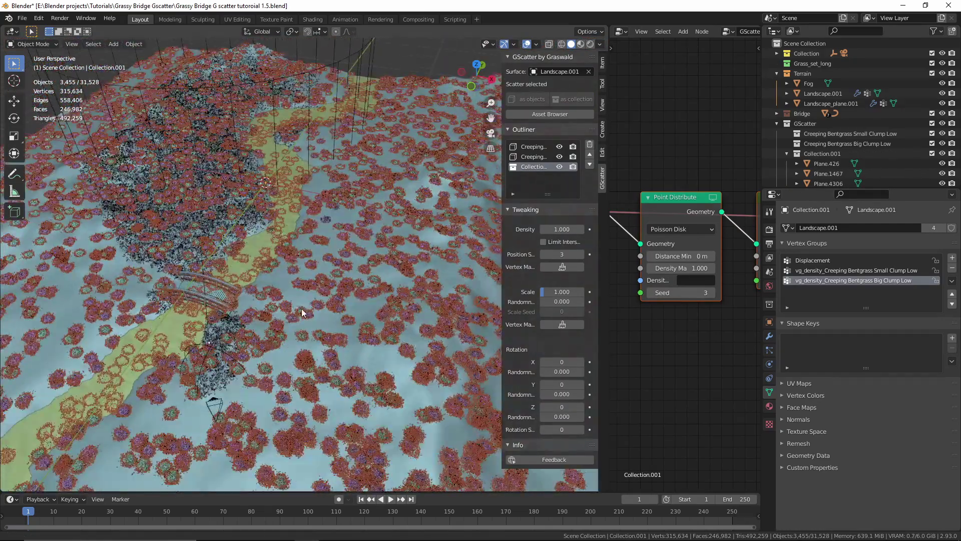
{"action": "left_click", "coordinate": [558, 231]}
{"action": "type", "text": ".02"}
{"action": "key", "text": "Return"}
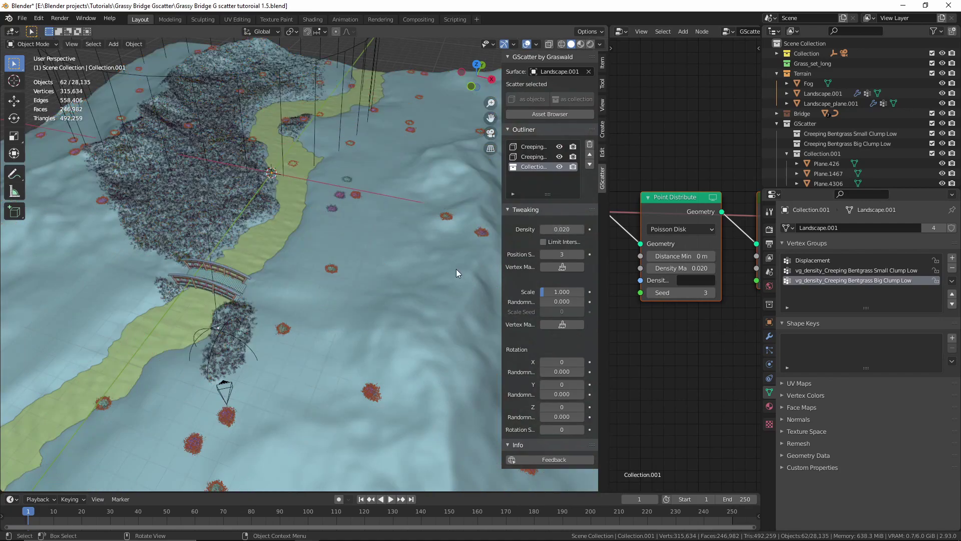
Set the Collection.001 scatter's scale to 0.839 with 0.444 randomness, Z rotation to 248, and rotation randomness to X 0.061, Y 0.042, Z 1.000.
{"action": "scroll", "coordinate": [300, 316], "scroll_direction": "up", "scroll_amount": 3}
{"action": "middle_click_drag", "start_coordinate": [294, 340], "coordinate": [362, 225], "text": "shift"}
{"action": "mouse_move", "coordinate": [562, 291]}
{"action": "left_mouse_down"}
{"action": "mouse_move", "coordinate": [543, 291]}
{"action": "mouse_move", "coordinate": [550, 304]}
{"action": "mouse_move", "coordinate": [576, 303]}
{"action": "left_mouse_up"}
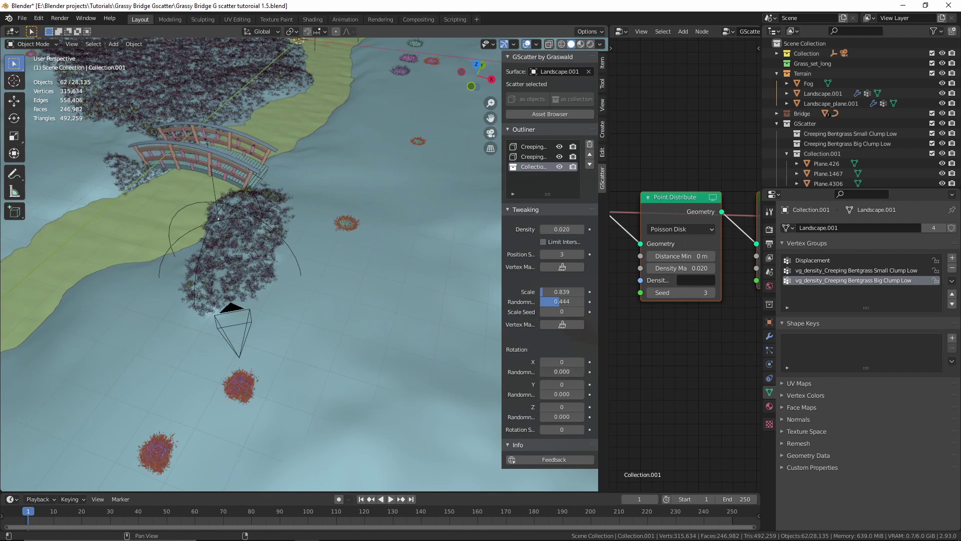
{"action": "left_click_drag", "start_coordinate": [551, 371], "coordinate": [570, 406]}
{"action": "middle_click_drag", "start_coordinate": [290, 373], "coordinate": [248, 403]}
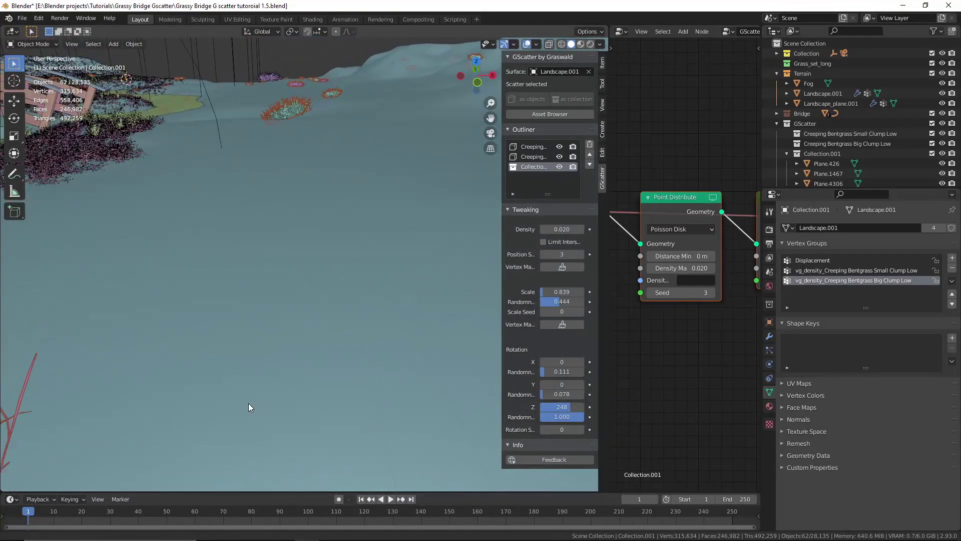
{"action": "left_click_drag", "start_coordinate": [556, 372], "coordinate": [551, 395]}
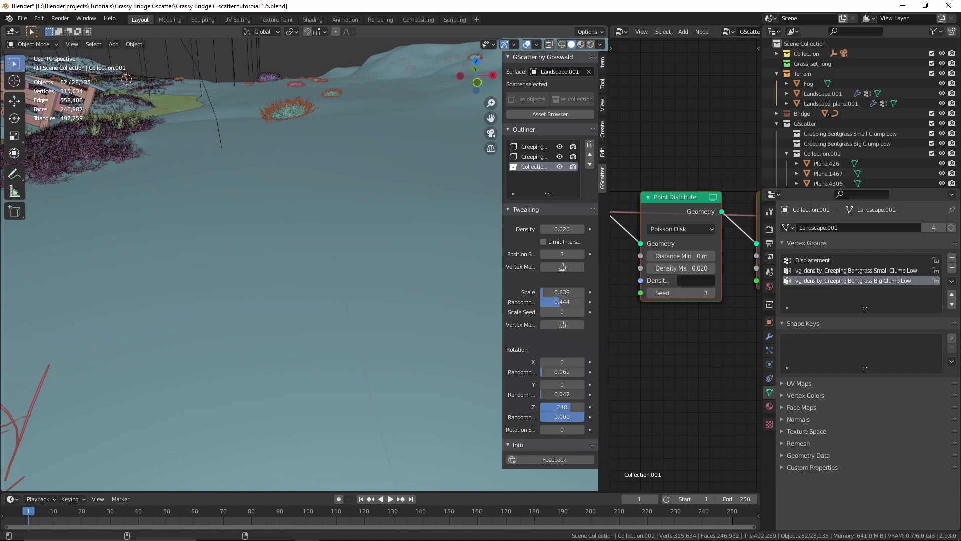
Add a Landscape.001 Object Info node set to Relative and connect its Geometry output to Point Distribute's Geometry input.
{"action": "scroll", "coordinate": [277, 309], "scroll_direction": "down", "scroll_amount": 5}
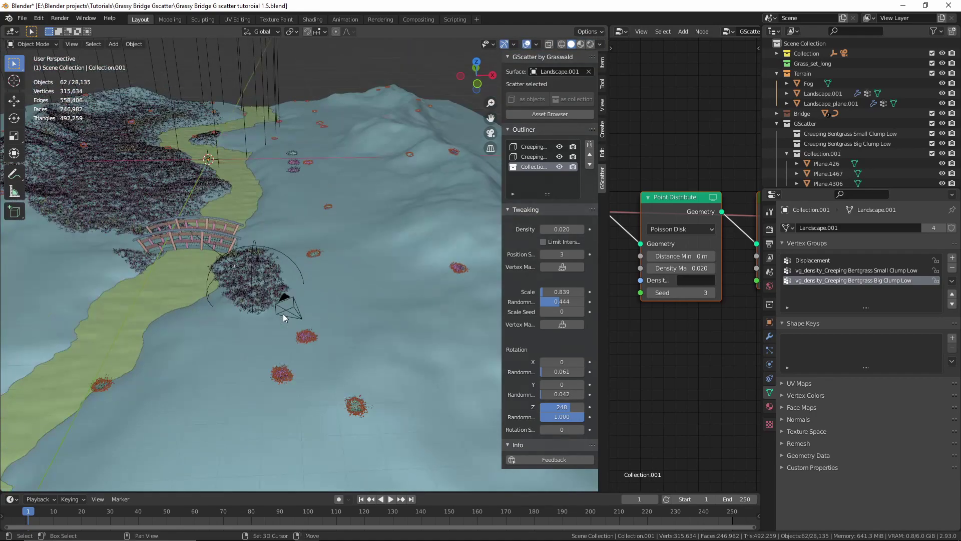
{"action": "middle_click_drag", "start_coordinate": [677, 274], "coordinate": [733, 266]}
{"action": "left_click_drag", "start_coordinate": [810, 94], "coordinate": [624, 283]}
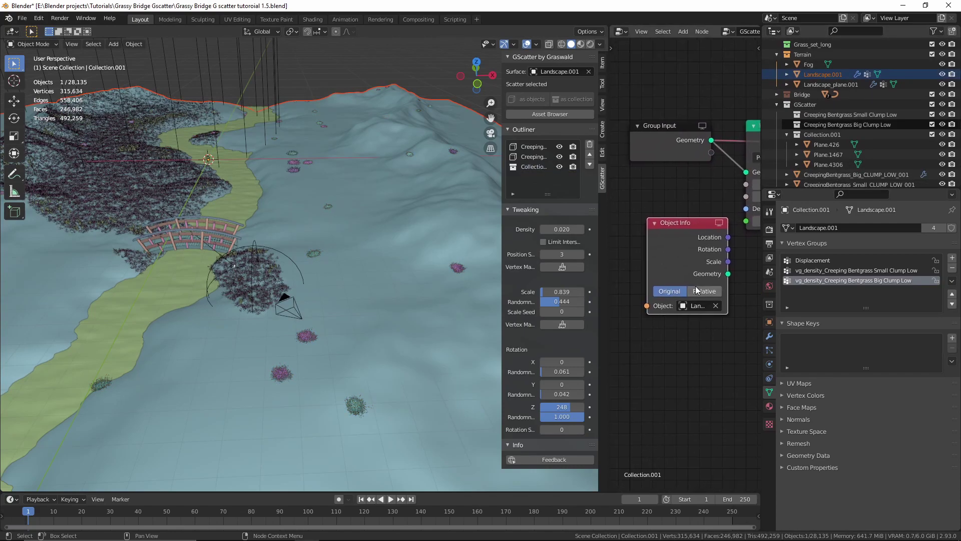
{"action": "left_click", "coordinate": [648, 207]}
{"action": "middle_click_drag", "start_coordinate": [709, 243], "coordinate": [695, 257]}
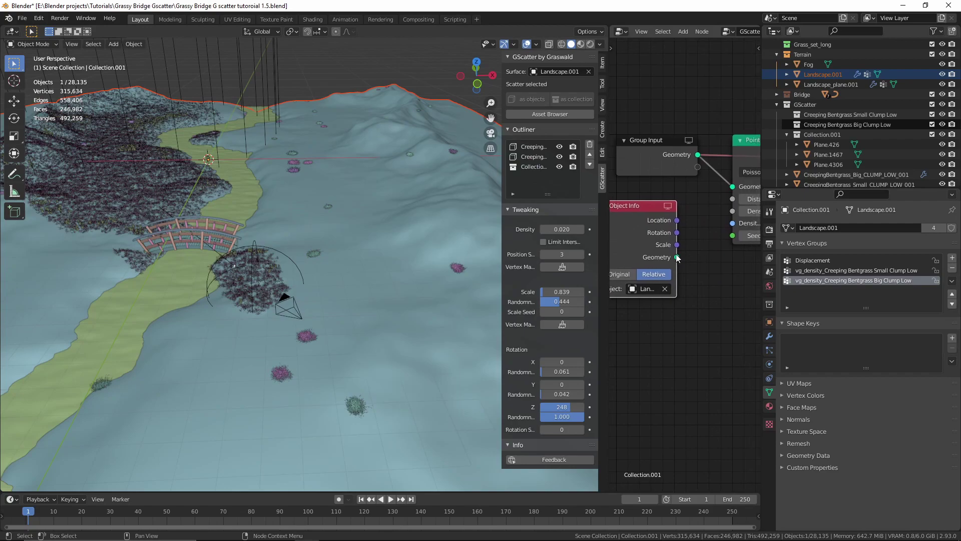
{"action": "left_click_drag", "start_coordinate": [678, 258], "coordinate": [732, 186]}
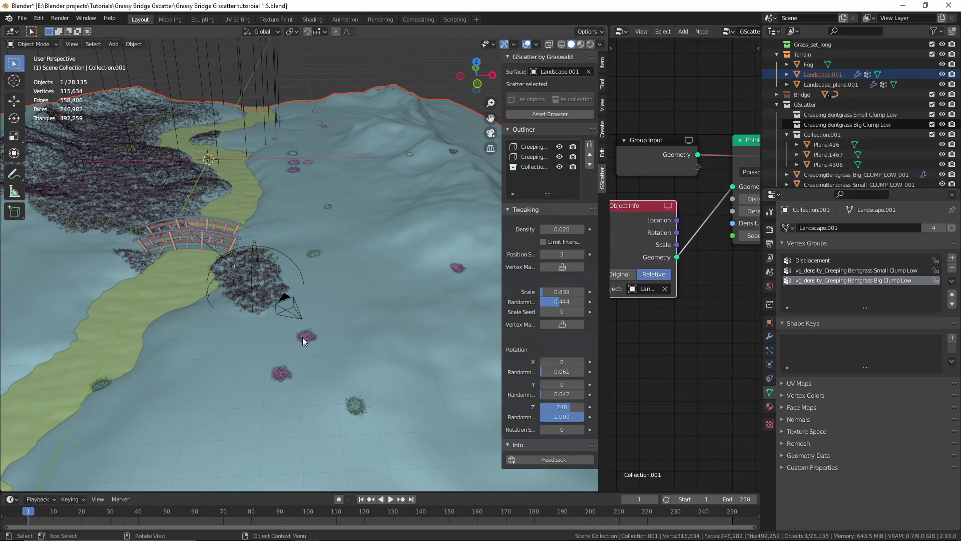
Create a density vertex mask for the Collection.001 scatter and put Landscape.001 into Weight Paint mode.
{"action": "left_click", "coordinate": [303, 337]}
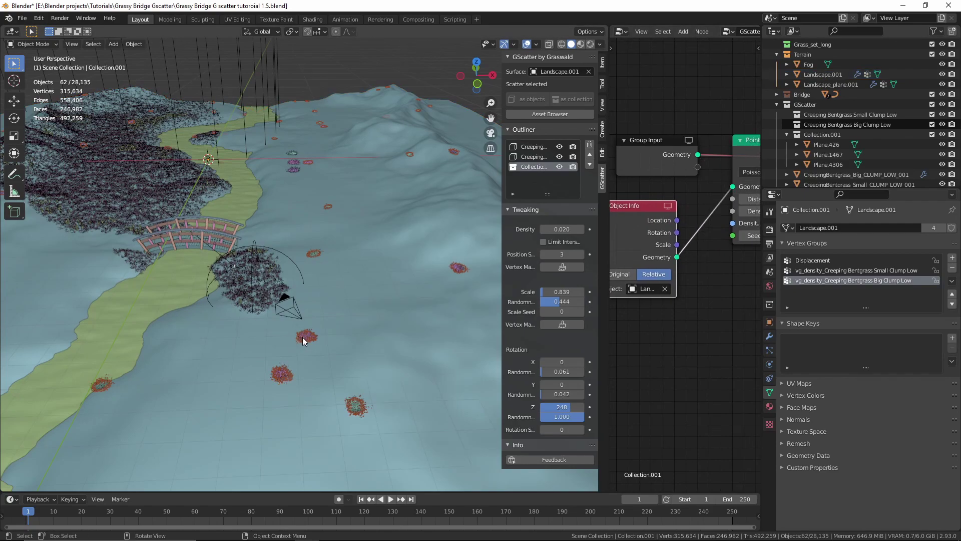
{"action": "left_click", "coordinate": [560, 267]}
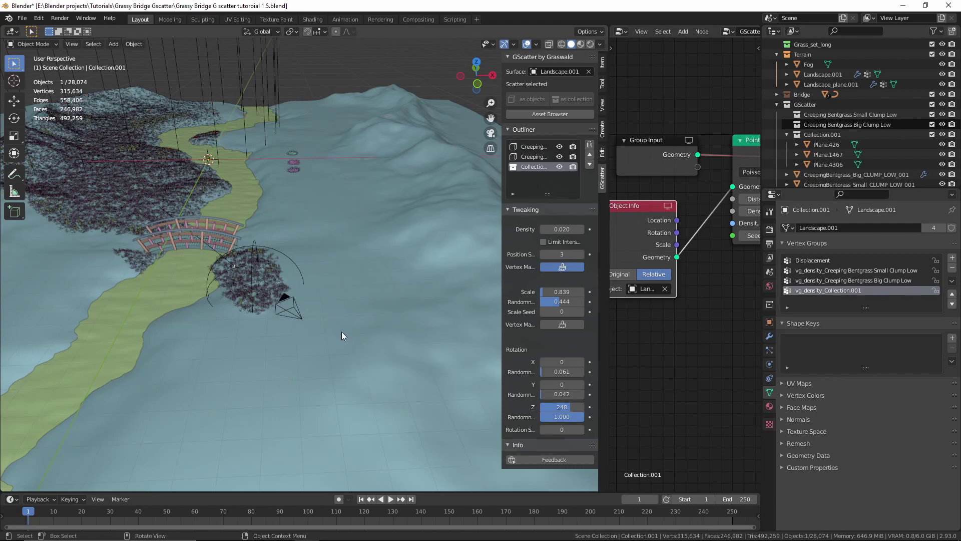
{"action": "left_click", "coordinate": [342, 332]}
{"action": "key", "text": "ctrl+Tab"}
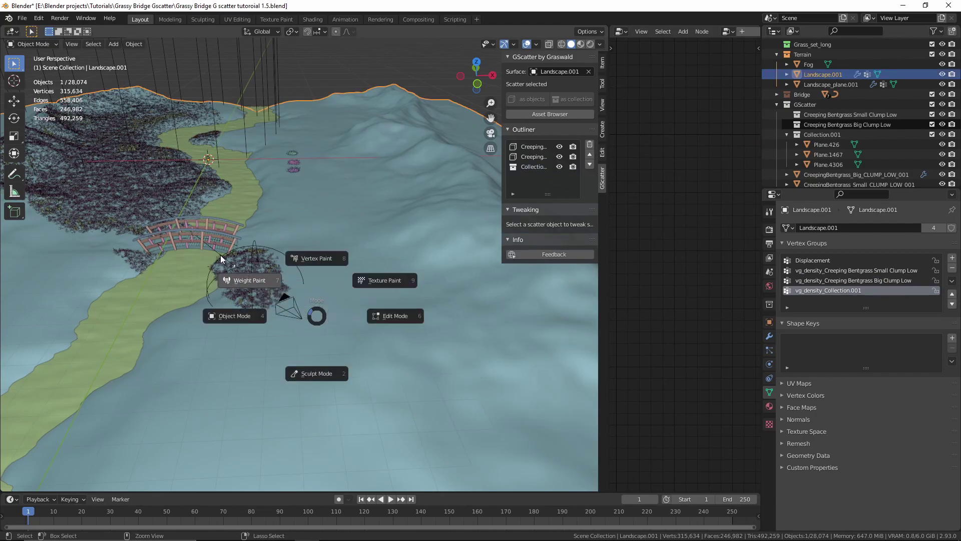
{"action": "left_click", "coordinate": [223, 270]}
Paint two density patches at weight 1.000 within the bentgrass between the bridge and the camera, and return to Object Mode.
{"action": "scroll", "coordinate": [280, 299], "scroll_direction": "up", "scroll_amount": 5}
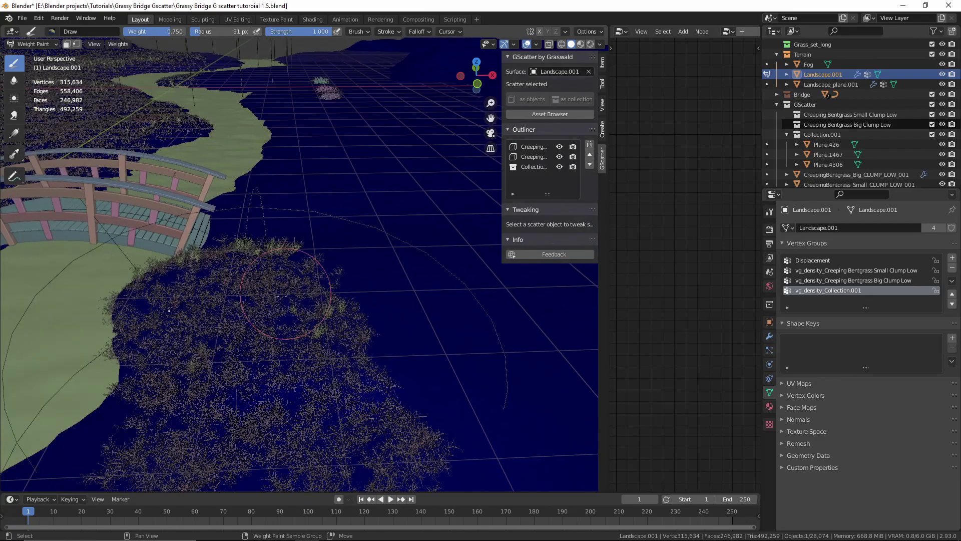
{"action": "key", "text": "KP_7"}
{"action": "scroll", "coordinate": [296, 165], "scroll_direction": "down", "scroll_amount": 2}
{"action": "middle_click_drag", "start_coordinate": [303, 386], "coordinate": [306, 193], "text": "shift"}
{"action": "scroll", "coordinate": [306, 240], "scroll_direction": "up", "scroll_amount": 4}
{"action": "middle_click_drag", "start_coordinate": [294, 305], "coordinate": [278, 337], "text": "shift"}
{"action": "scroll", "coordinate": [310, 285], "scroll_direction": "up", "scroll_amount": 3}
{"action": "left_click_drag", "start_coordinate": [293, 373], "coordinate": [295, 410]}
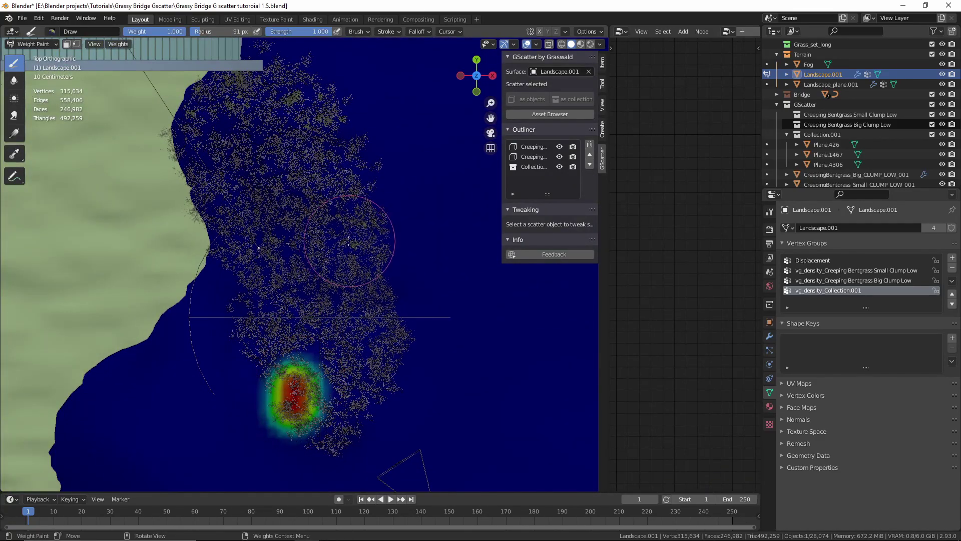
{"action": "left_click_drag", "start_coordinate": [345, 253], "coordinate": [311, 204]}
{"action": "key", "text": "ctrl+Tab"}
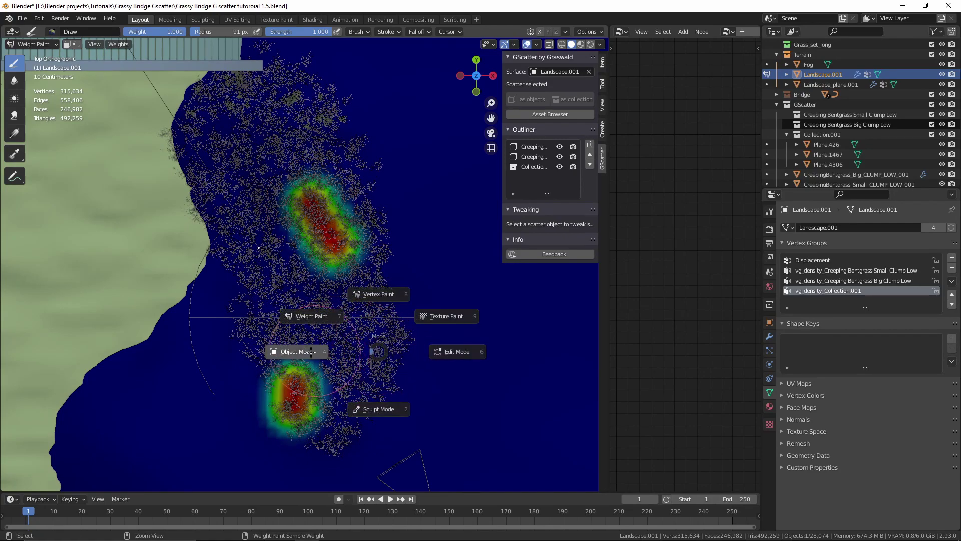
{"action": "left_click", "coordinate": [239, 348]}
Select the Collection.001 scatter and try densities of 20 and 10 before settling on 5.
{"action": "scroll", "coordinate": [831, 112], "scroll_direction": "down", "scroll_amount": 2}
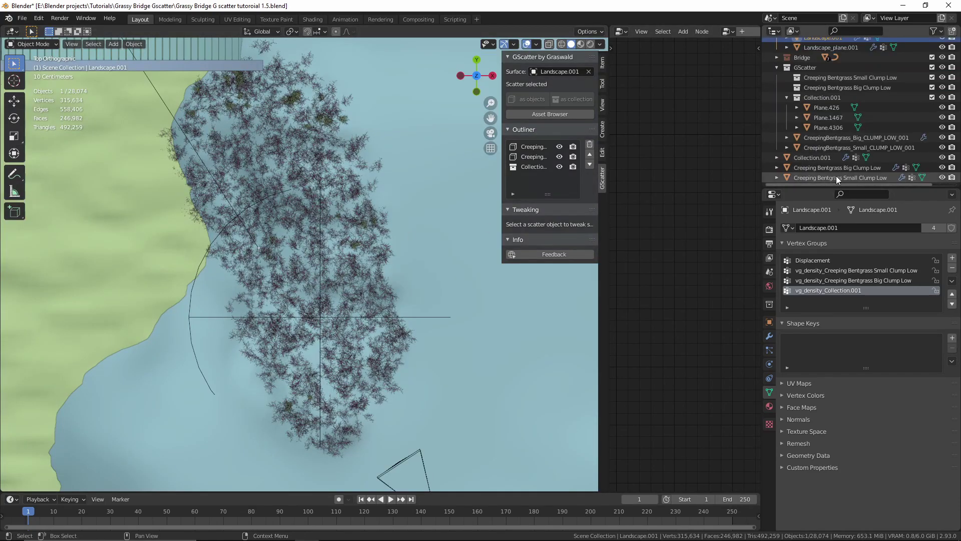
{"action": "left_click", "coordinate": [806, 168]}
{"action": "left_click", "coordinate": [806, 178]}
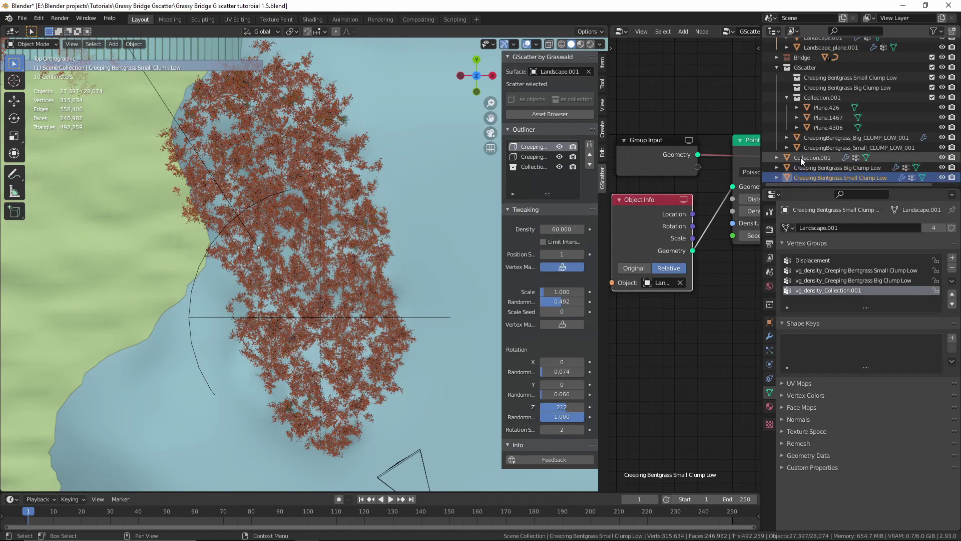
{"action": "left_click", "coordinate": [800, 157]}
{"action": "left_click", "coordinate": [567, 228]}
{"action": "type", "text": "0.02"}
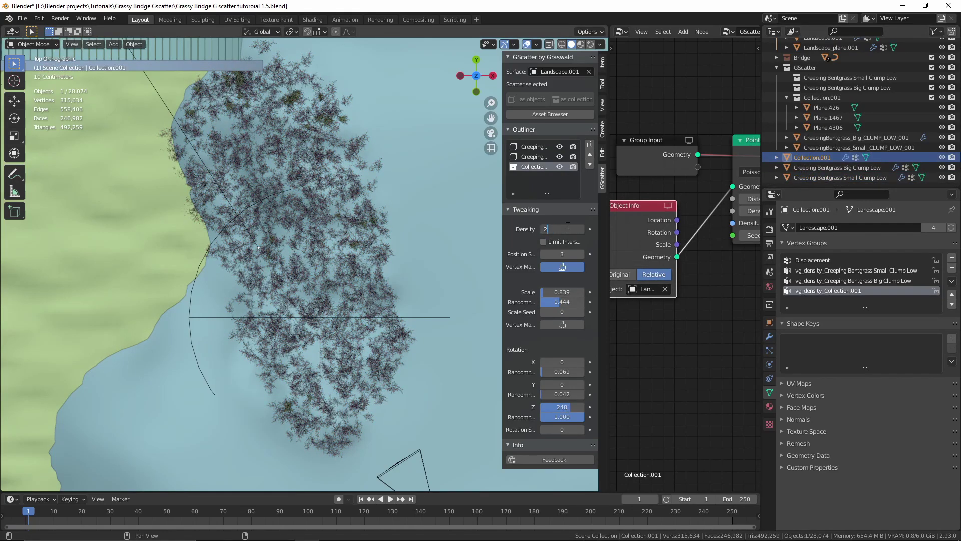
{"action": "key", "text": "Return"}
{"action": "middle_click_drag", "start_coordinate": [420, 280], "coordinate": [406, 263]}
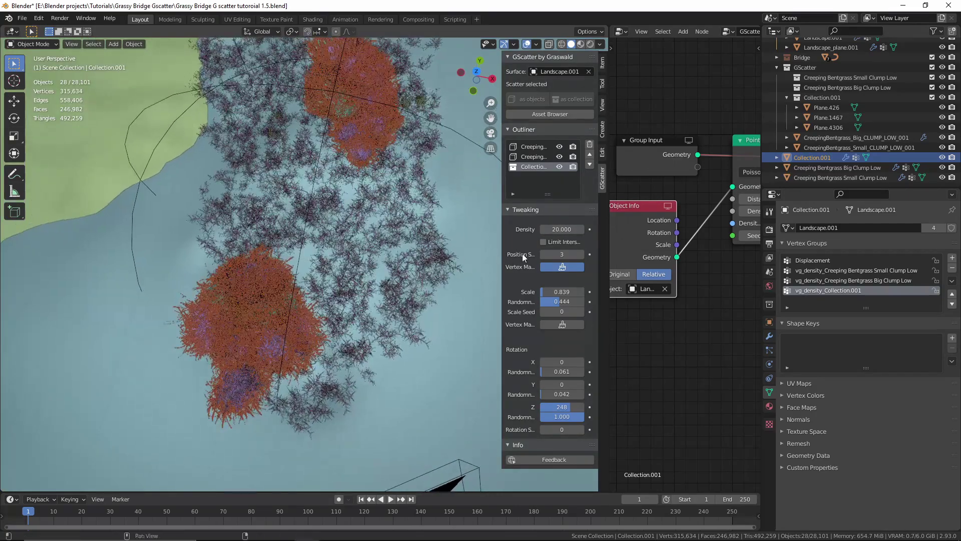
{"action": "left_click", "coordinate": [563, 226]}
{"action": "type", "text": "10.0"}
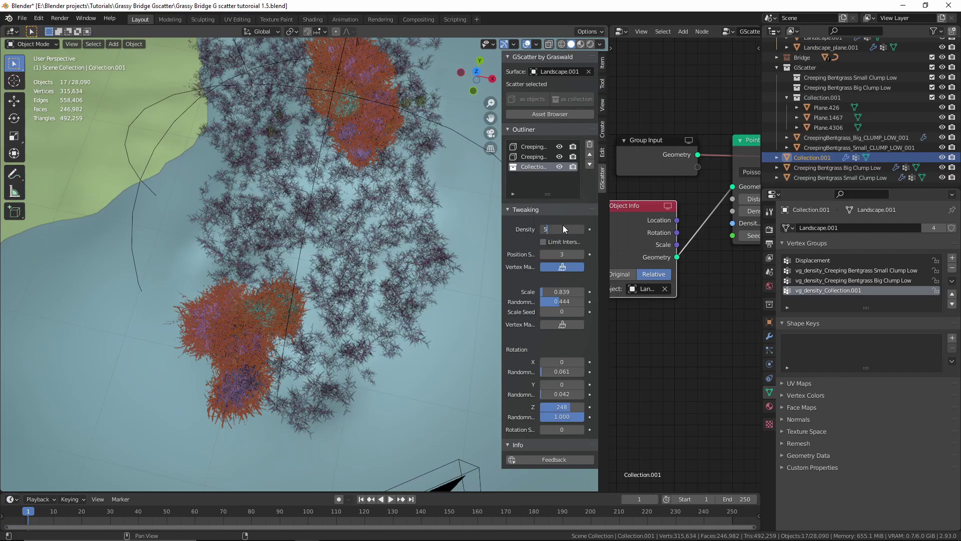
{"action": "key", "text": "Return"}
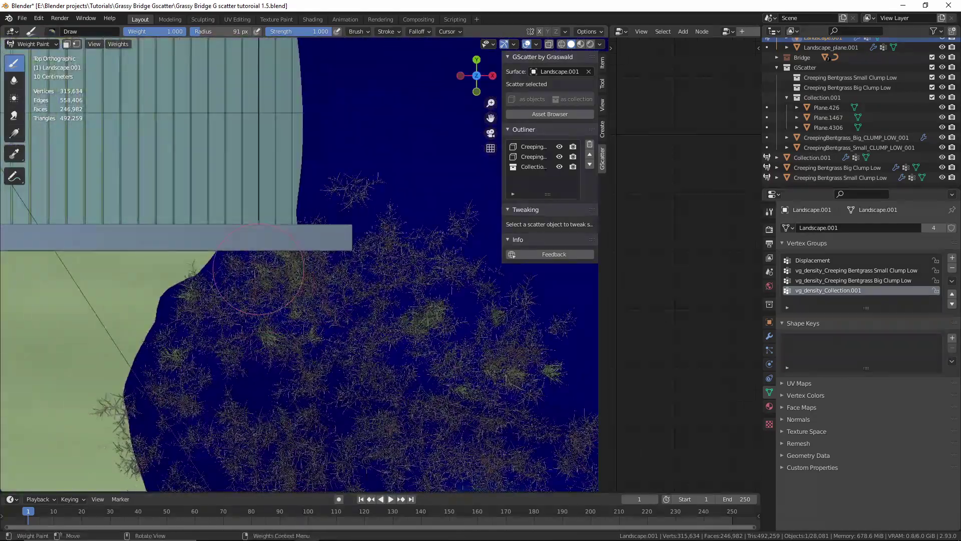
Weight paint small long-grass density patches around the bridge ends and river banks at weight 1.000, and return to Object Mode in camera view.
{"action": "left_click_drag", "start_coordinate": [250, 285], "coordinate": [274, 271]}
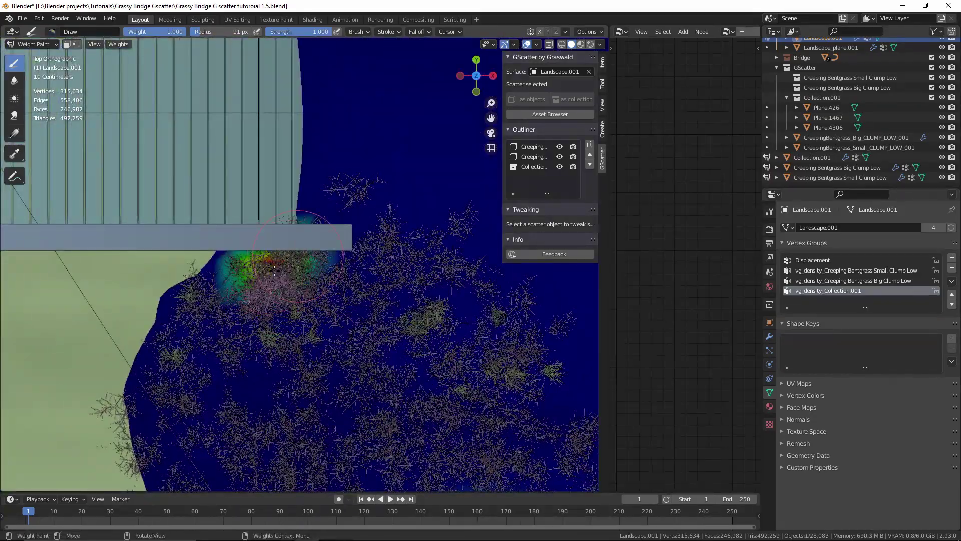
{"action": "middle_click_drag", "start_coordinate": [275, 271], "coordinate": [310, 251]}
{"action": "key", "text": "KP_7"}
{"action": "left_click_drag", "start_coordinate": [280, 281], "coordinate": [240, 275]}
{"action": "mouse_move", "coordinate": [240, 276]}
{"action": "middle_mouse_down"}
{"action": "mouse_move", "coordinate": [280, 250]}
{"action": "mouse_move", "coordinate": [309, 280]}
{"action": "middle_mouse_up"}
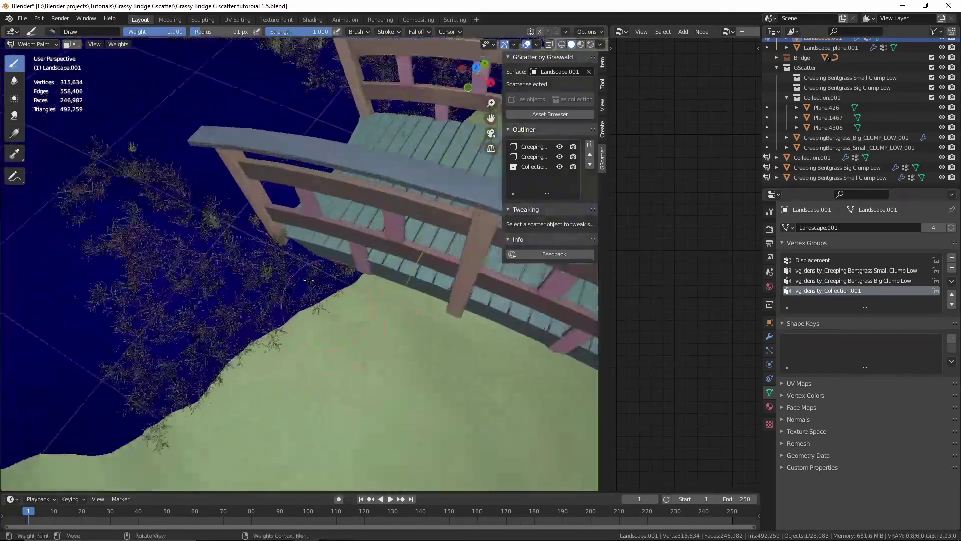
{"action": "mouse_move", "coordinate": [311, 346]}
{"action": "left_mouse_down"}
{"action": "mouse_move", "coordinate": [340, 355]}
{"action": "mouse_move", "coordinate": [325, 351]}
{"action": "left_mouse_up"}
{"action": "key", "text": "ctrl+Tab"}
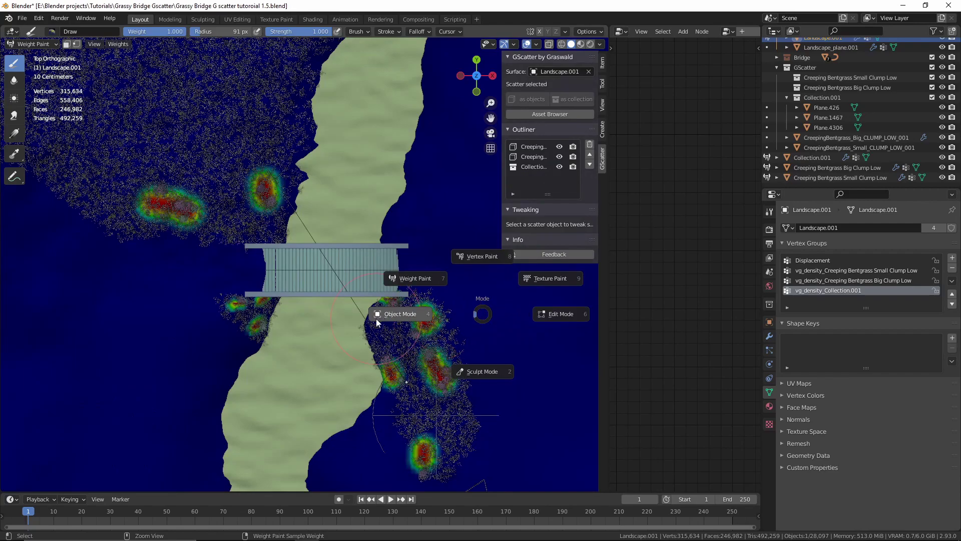
{"action": "left_click", "coordinate": [376, 319]}
{"action": "key", "text": "KP_0"}
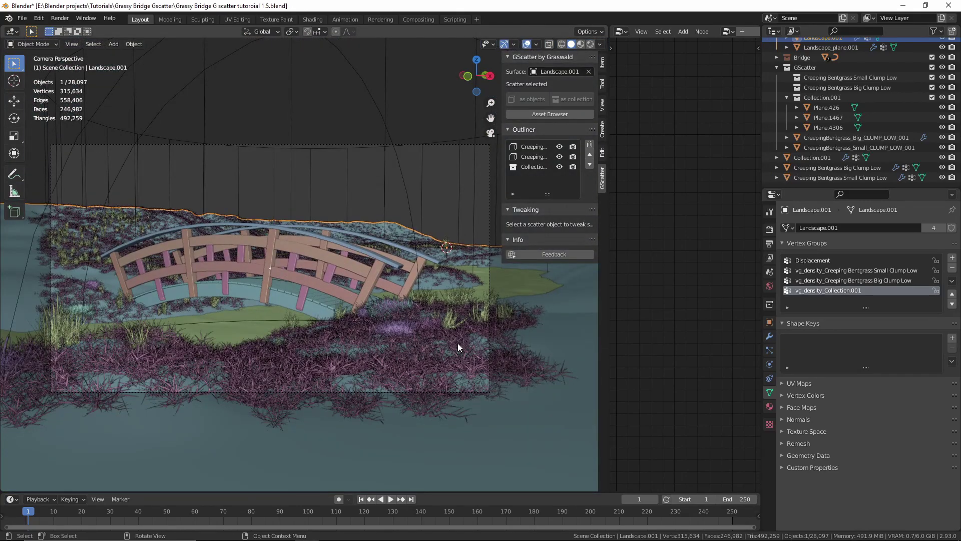